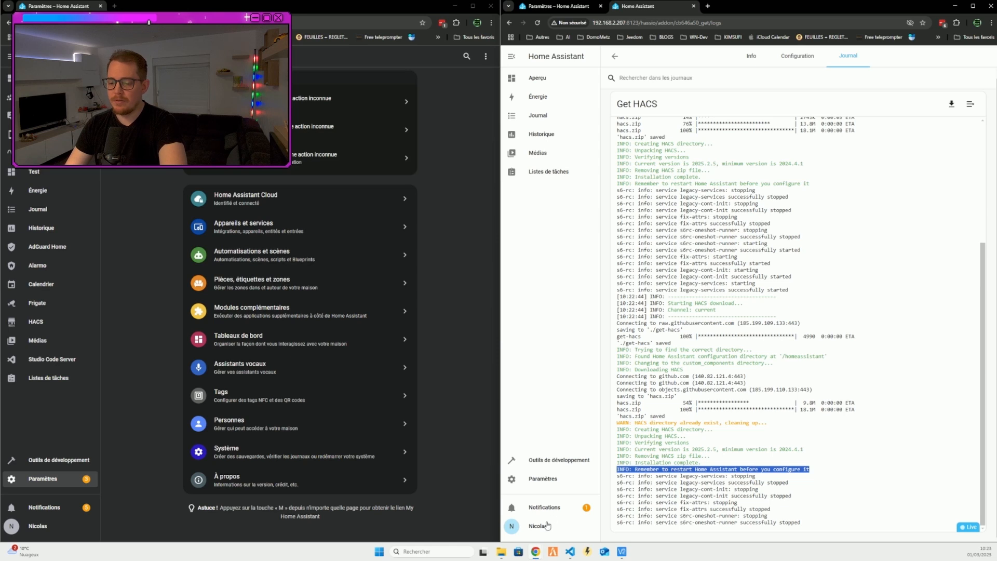
Restart Home Assistant on the 192.168.2.207 instance so the downloaded HACS files are loaded
click(543, 478)
click(986, 56)
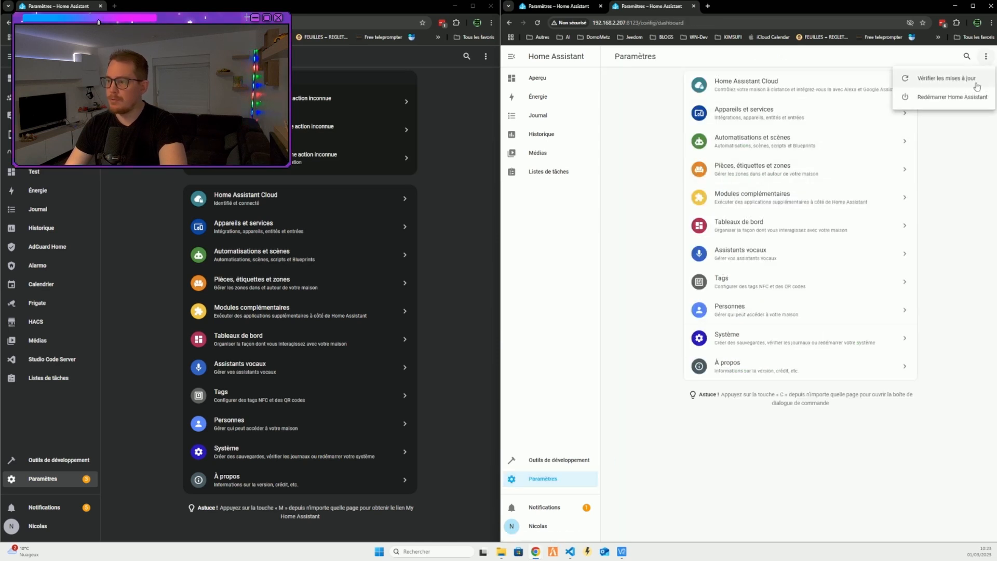
click(969, 97)
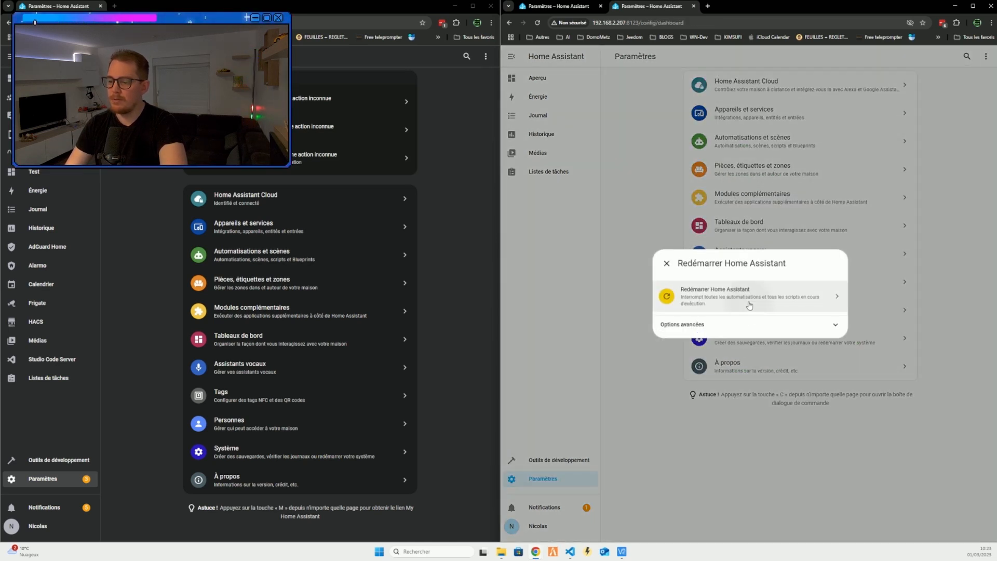
click(749, 300)
click(827, 317)
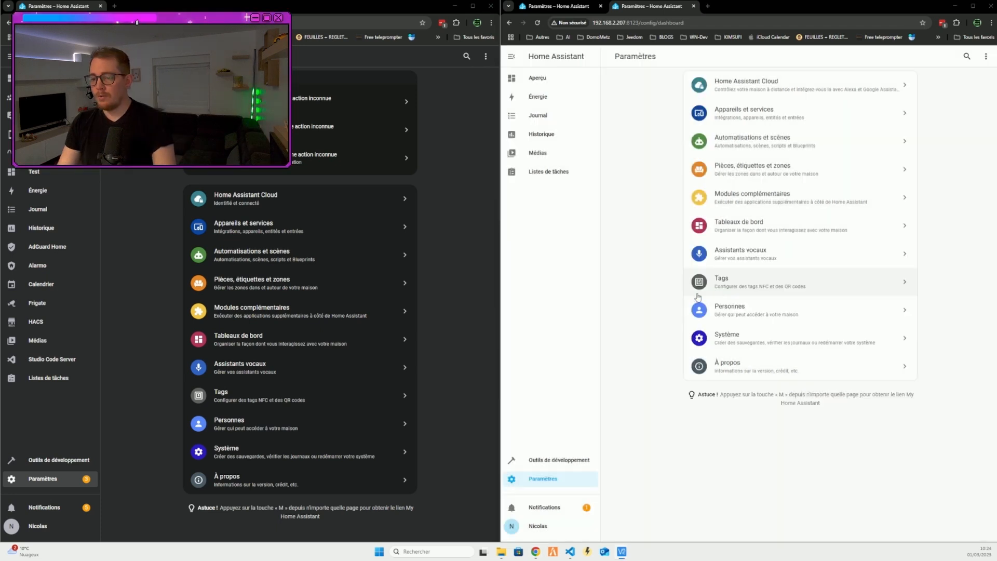
Start adding a new integration on the 192.168.2.207 instance, search the brands for "hacs" and select HACS
click(748, 121)
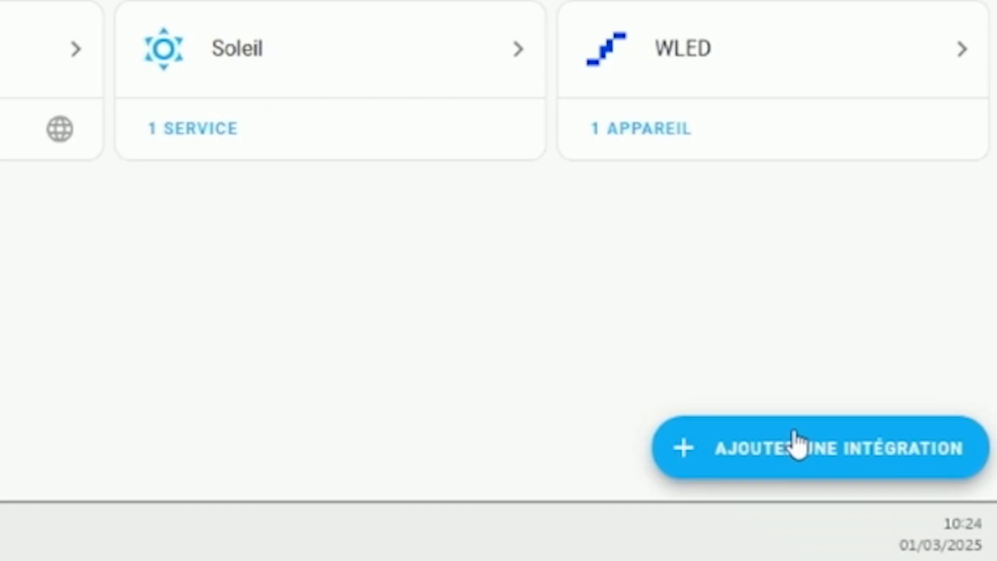
click(940, 525)
text(hacs)
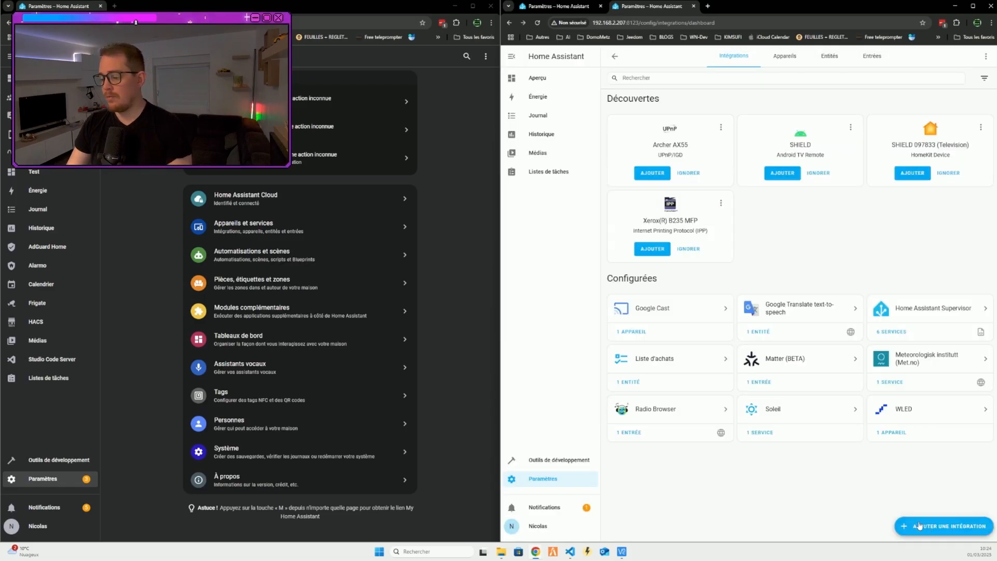
click(918, 526)
text(hacs)
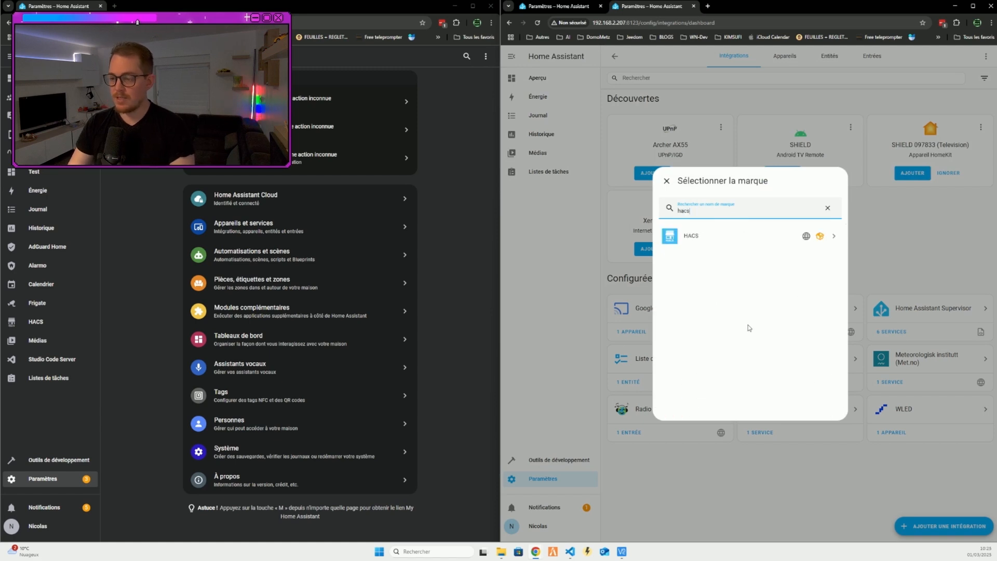
key(Return)
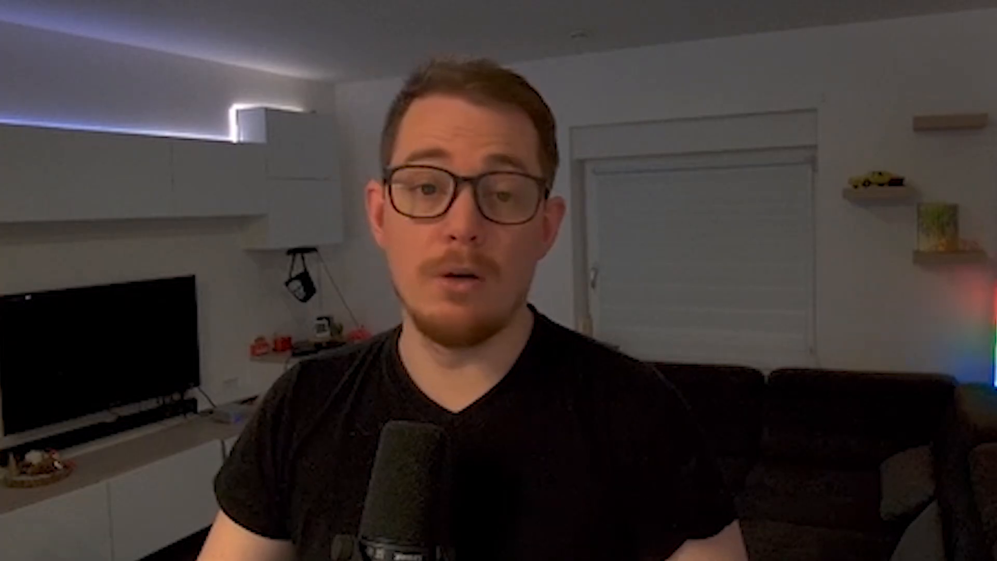
Acknowledge all four HACS setup statements and submit them
click(652, 257)
click(652, 288)
click(652, 320)
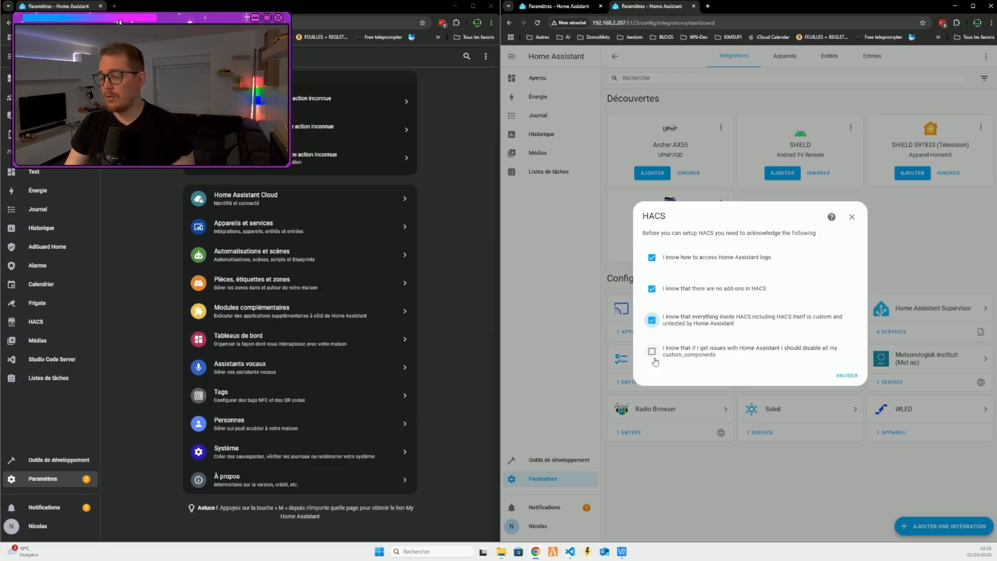
click(850, 379)
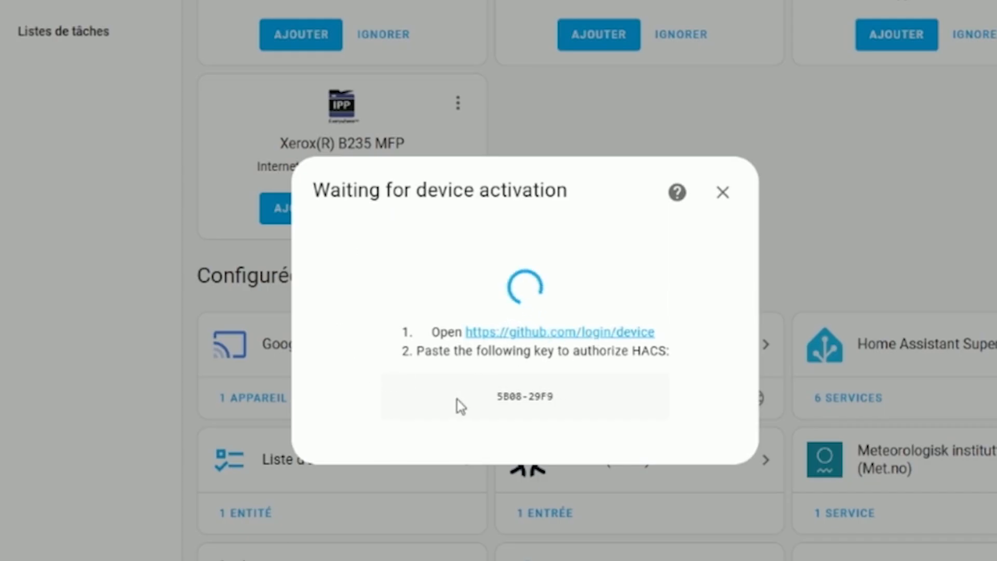
Copy the HACS device key, open the GitHub device activation page with the signed-in account and enter the activation code
drag(497, 399, 570, 399)
key(ctrl+c)
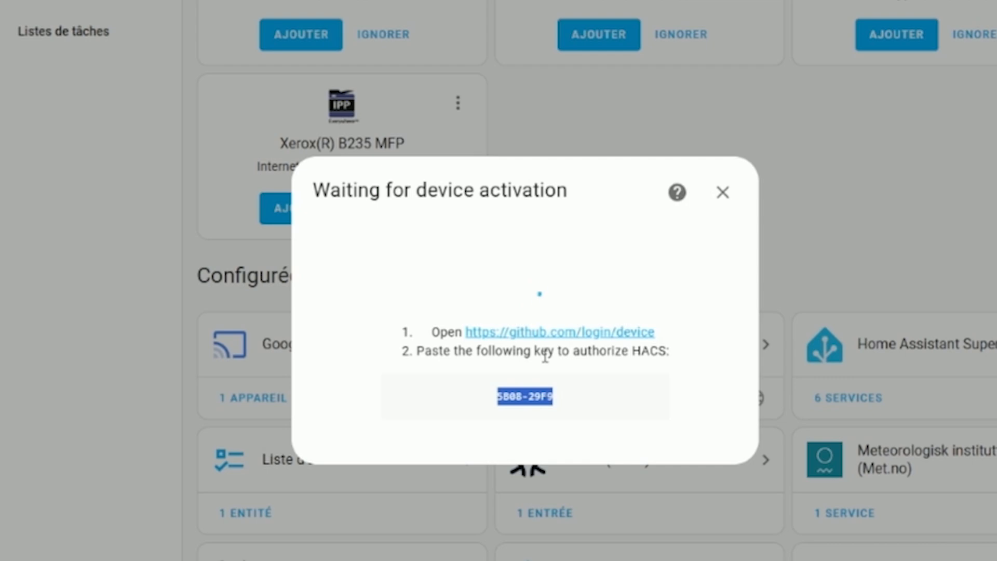
click(558, 334)
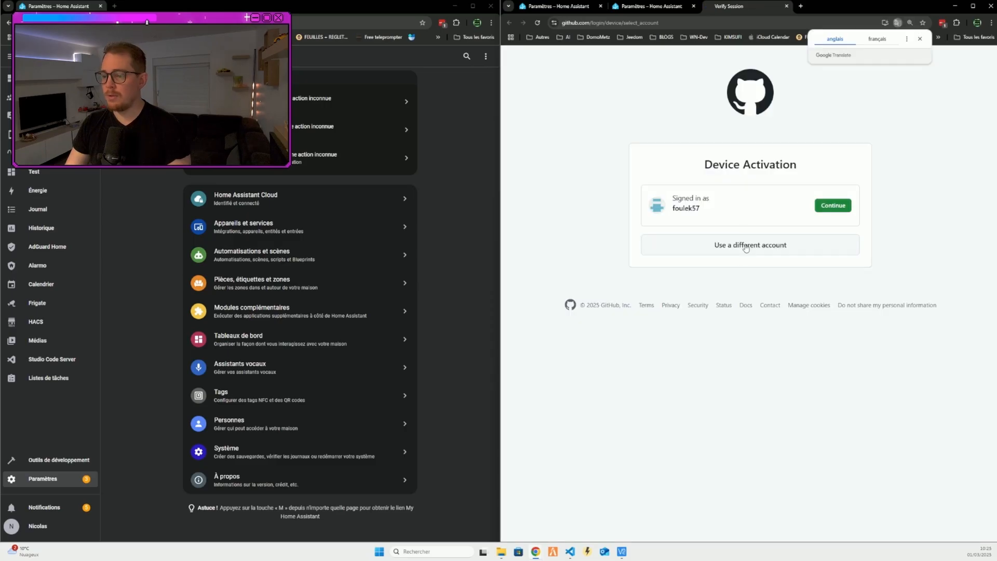
click(826, 213)
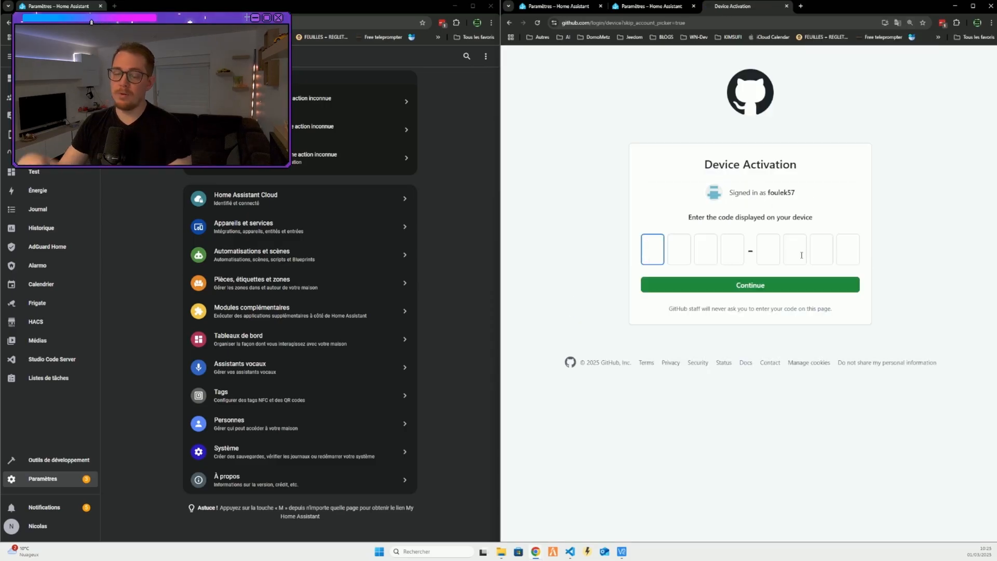
key(ctrl+v)
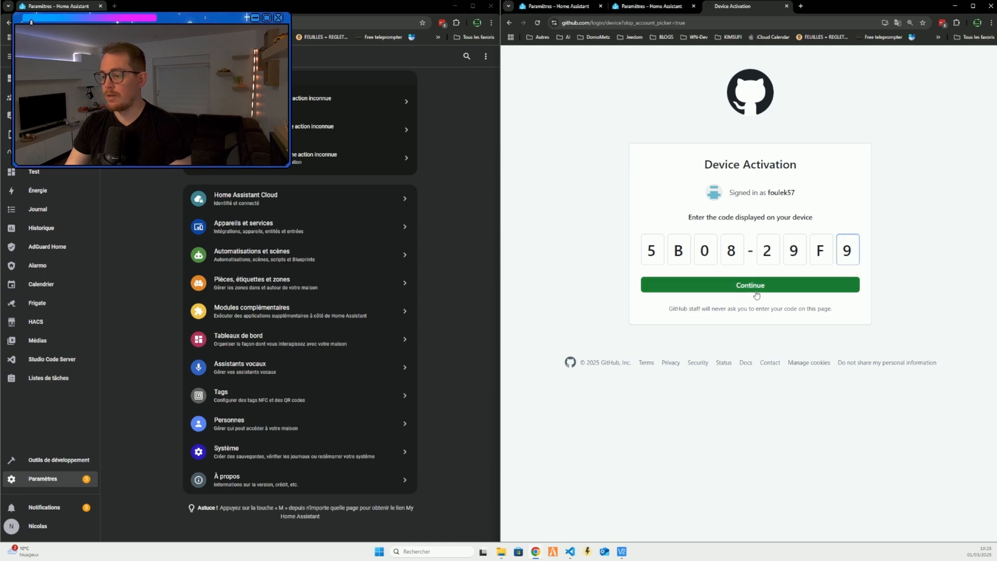
Authorize HACS on GitHub, close the activation page and finish the HACS setup without assigning a room
click(757, 295)
click(800, 315)
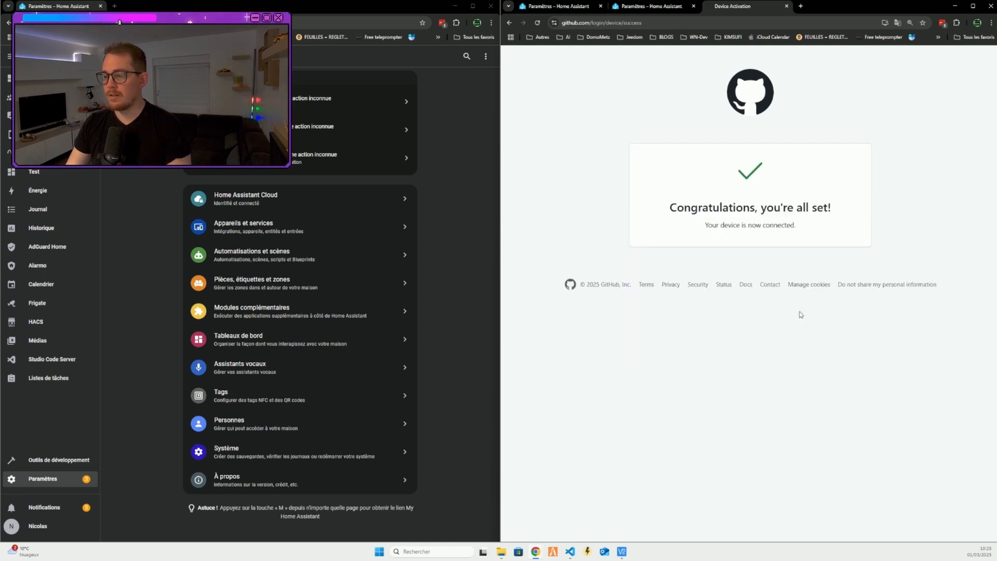
click(786, 6)
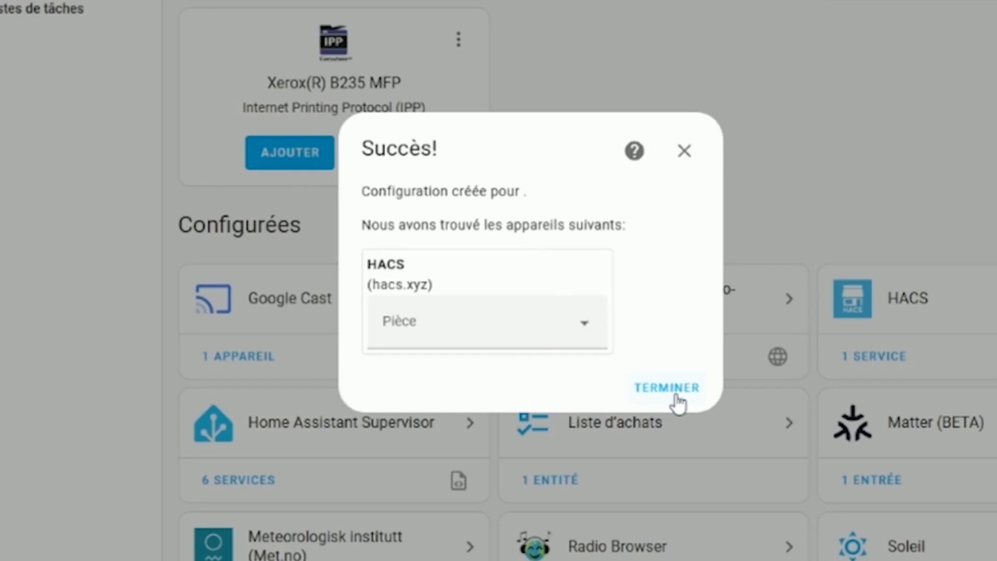
click(675, 399)
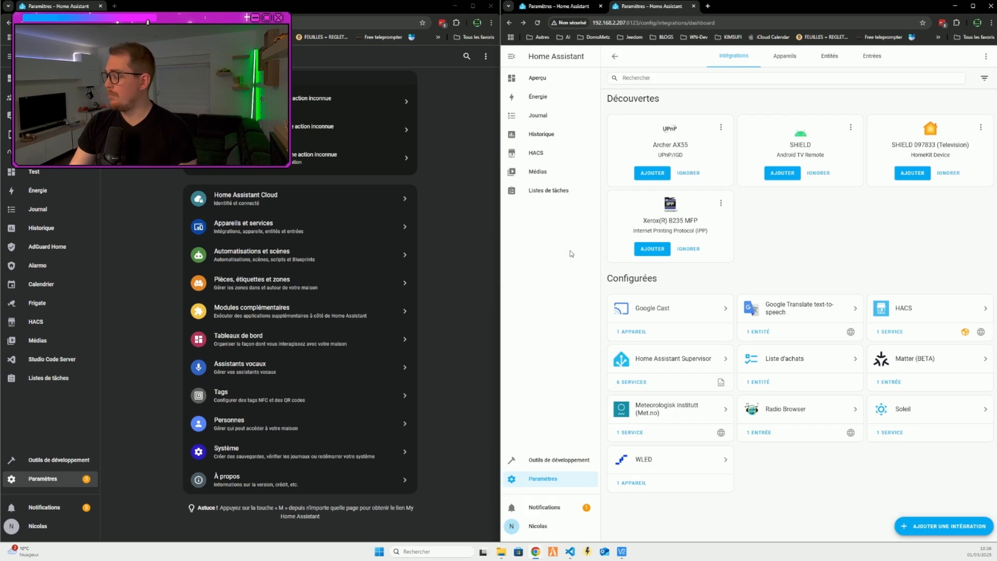
Find the Remote Home-Assistant repository in the HACS store and download it
click(542, 157)
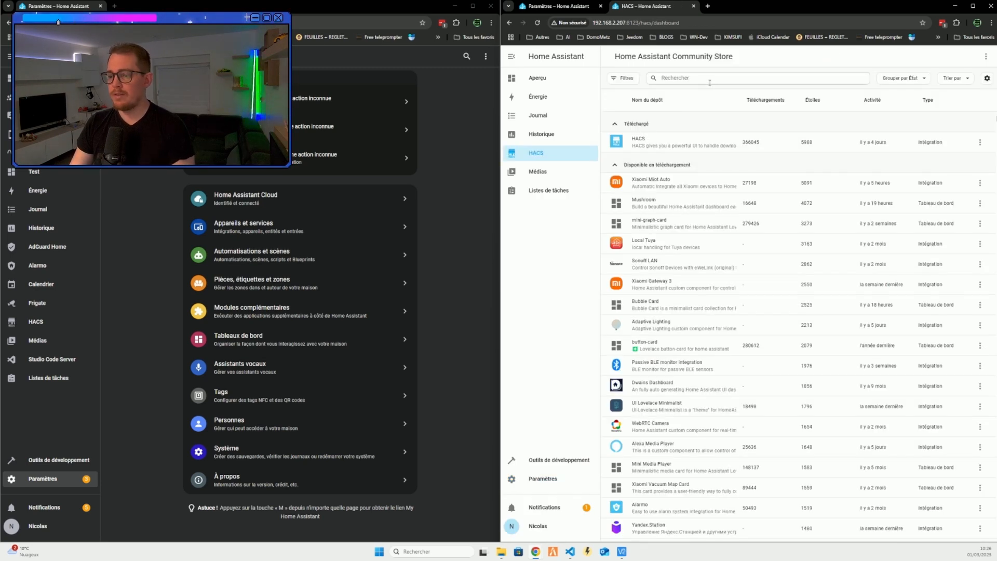
click(710, 83)
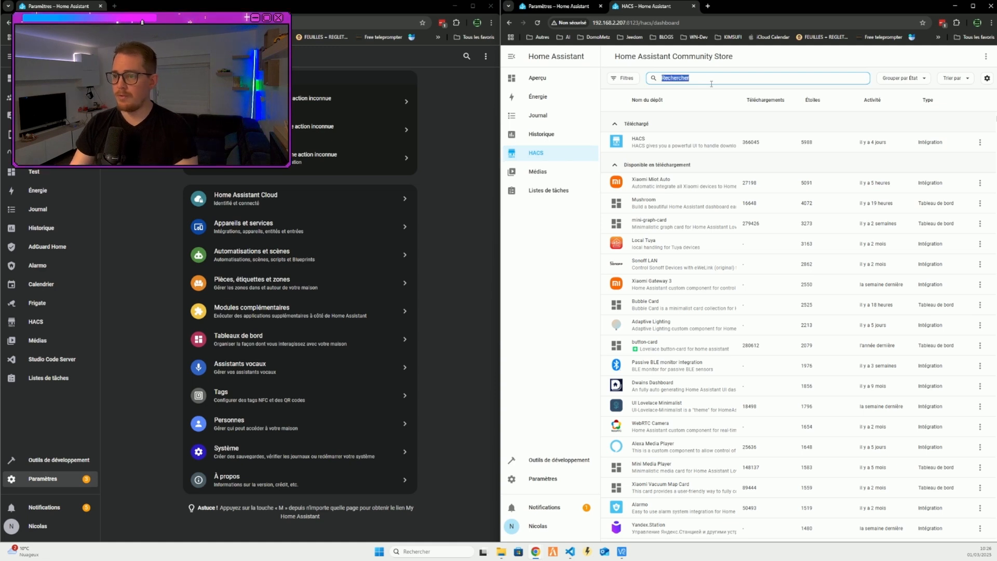
click(685, 145)
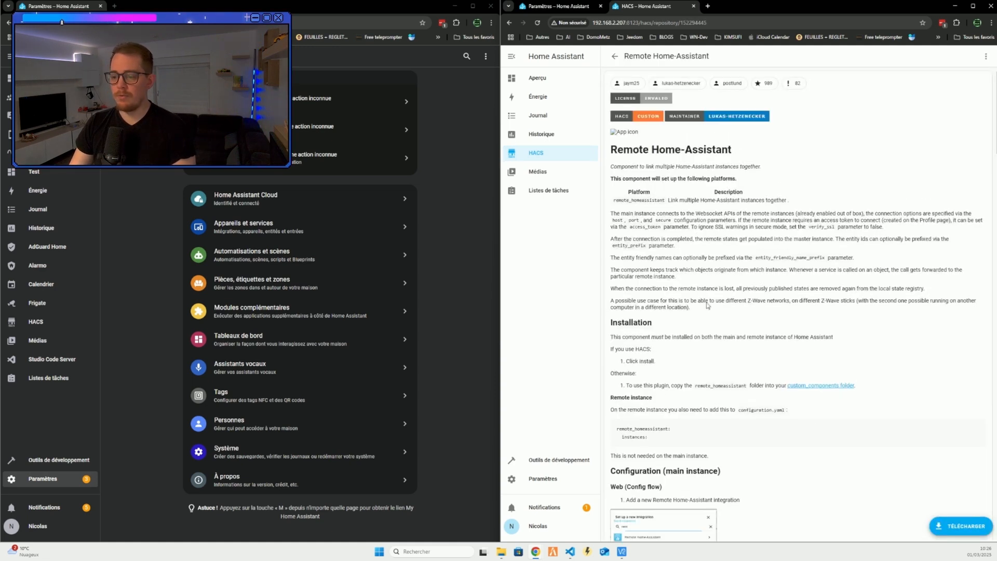
click(961, 525)
click(871, 366)
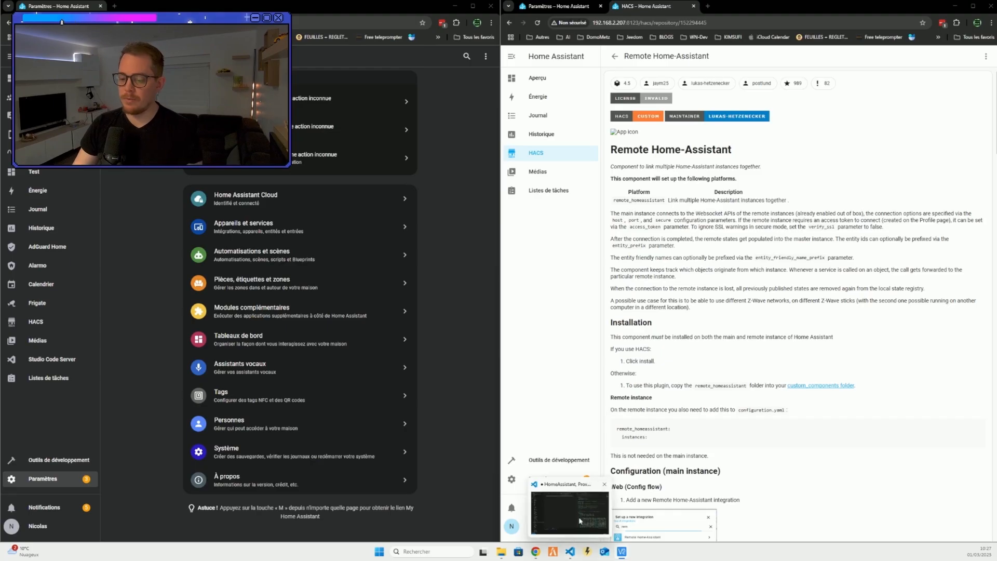
Restart Home Assistant on the 192.168.2.207 instance to load the Remote Home-Assistant component
click(545, 478)
click(986, 56)
click(955, 96)
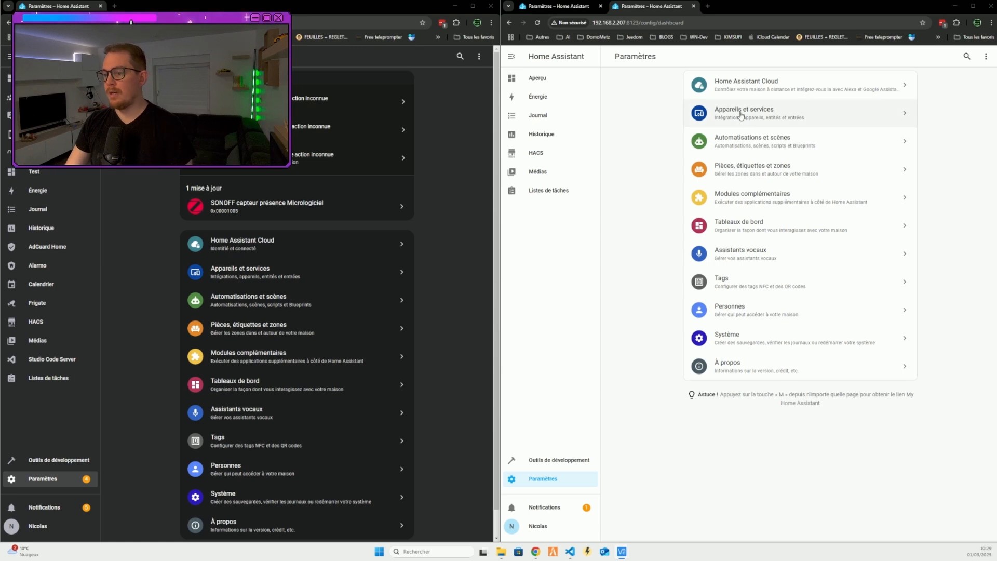
Start adding a new integration, search the brands for "remote" and select Remote Home-Assistant
click(737, 136)
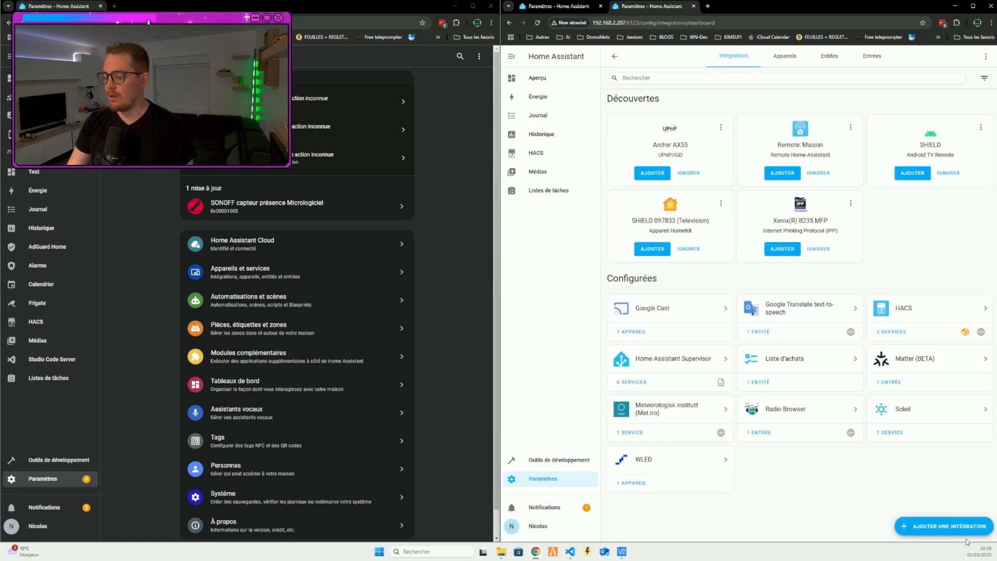
click(950, 526)
text(remote)
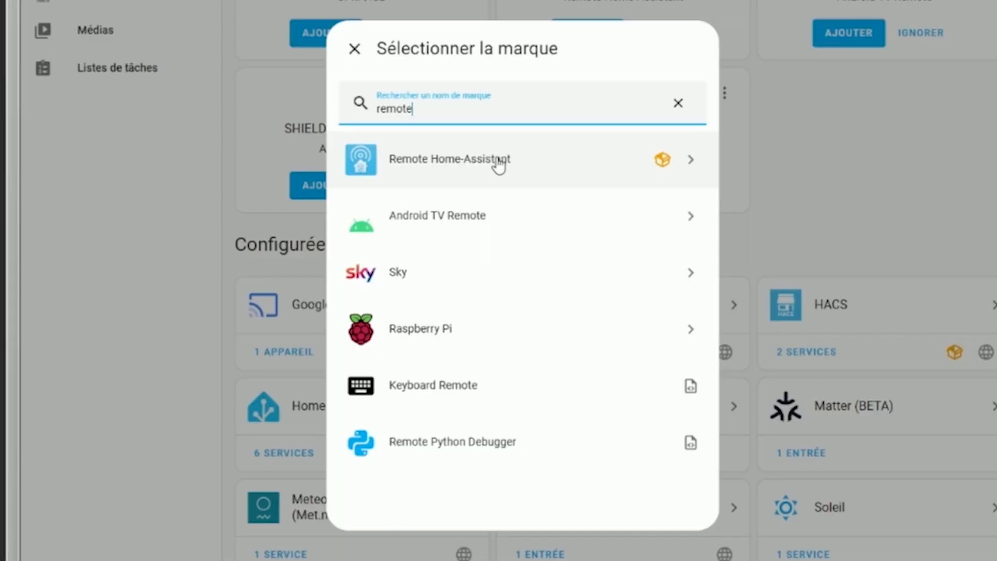
click(737, 238)
click(784, 248)
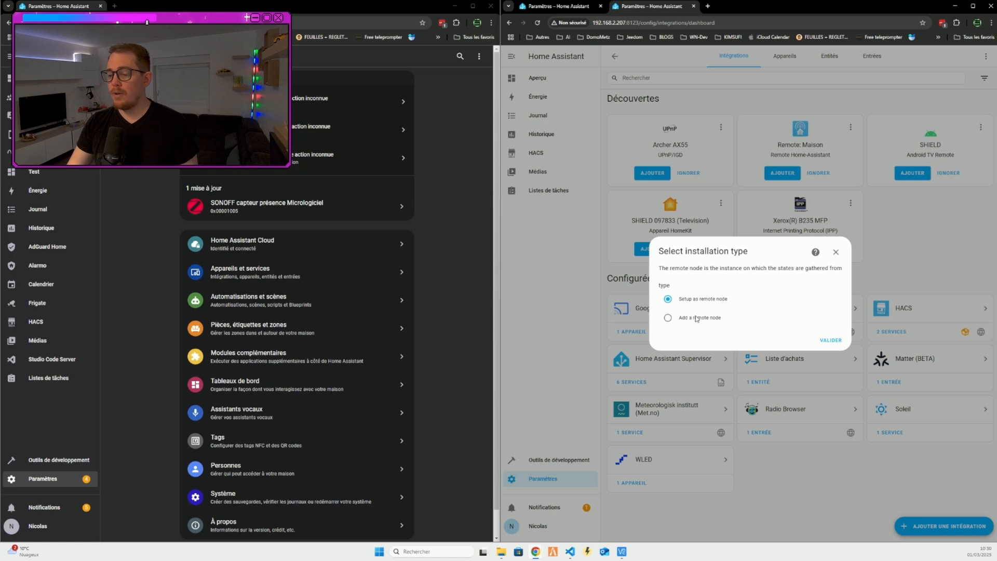
Choose "Add a remote node" as the installation type and continue to the access token entry in the connection details
click(696, 319)
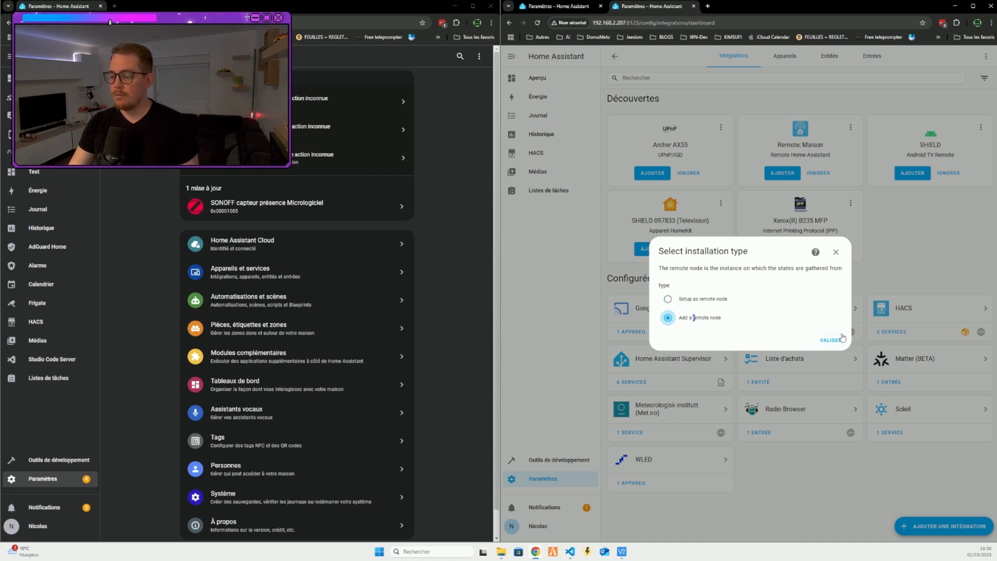
click(831, 339)
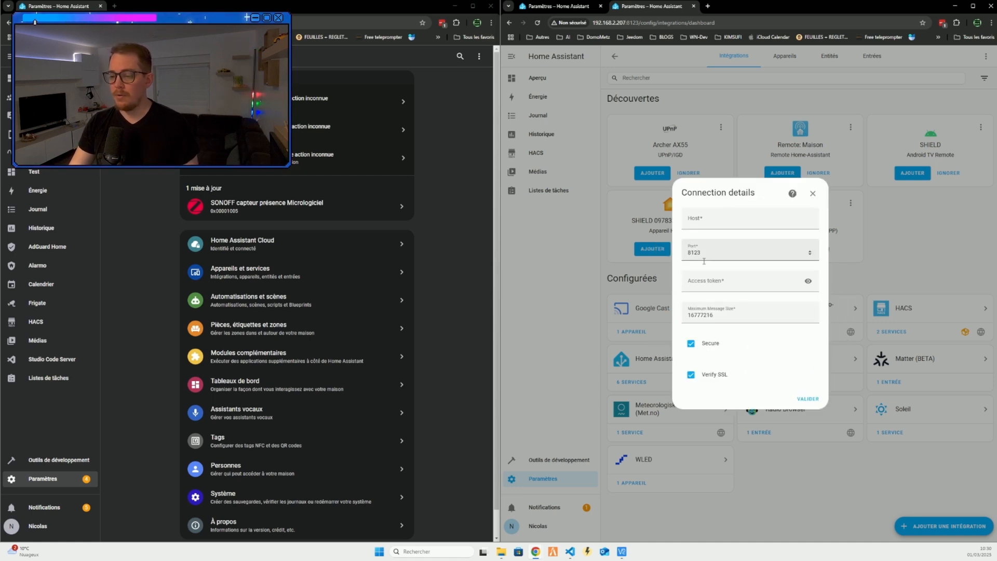
click(726, 285)
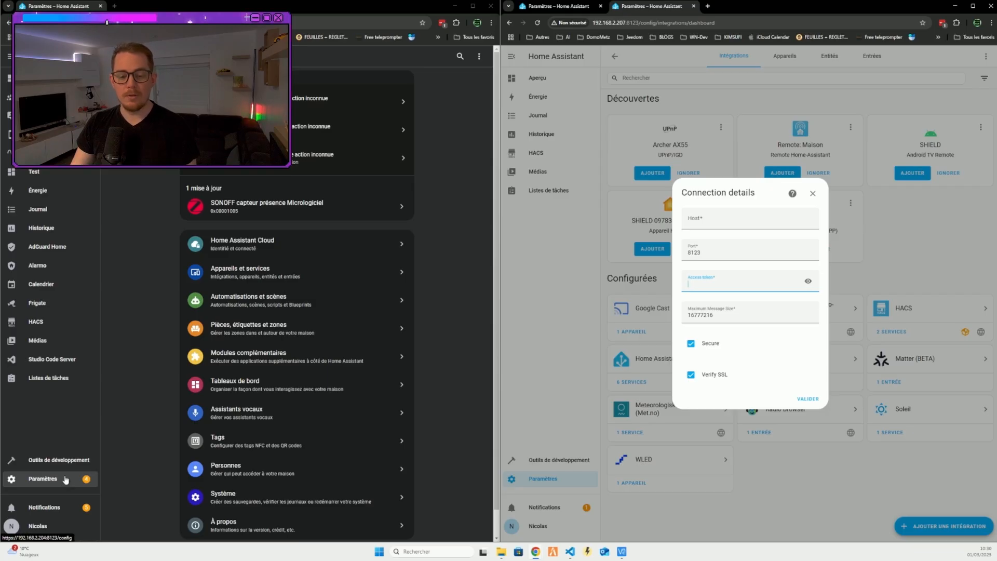
Start the Studio Code Server add-on on the 192.168.2.204 instance and check the remote_homeassistant instances entry in configuration.yaml
click(52, 359)
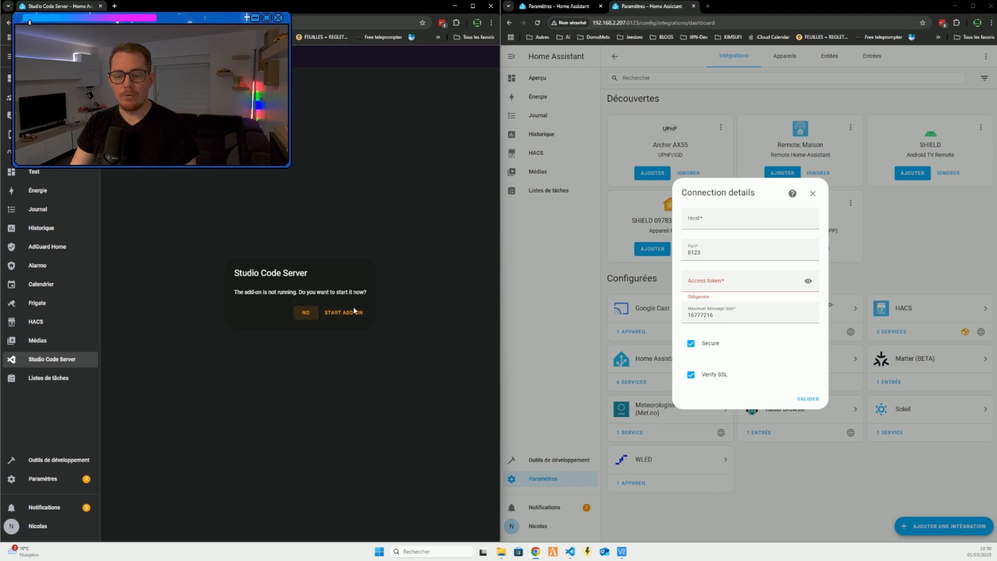
click(354, 311)
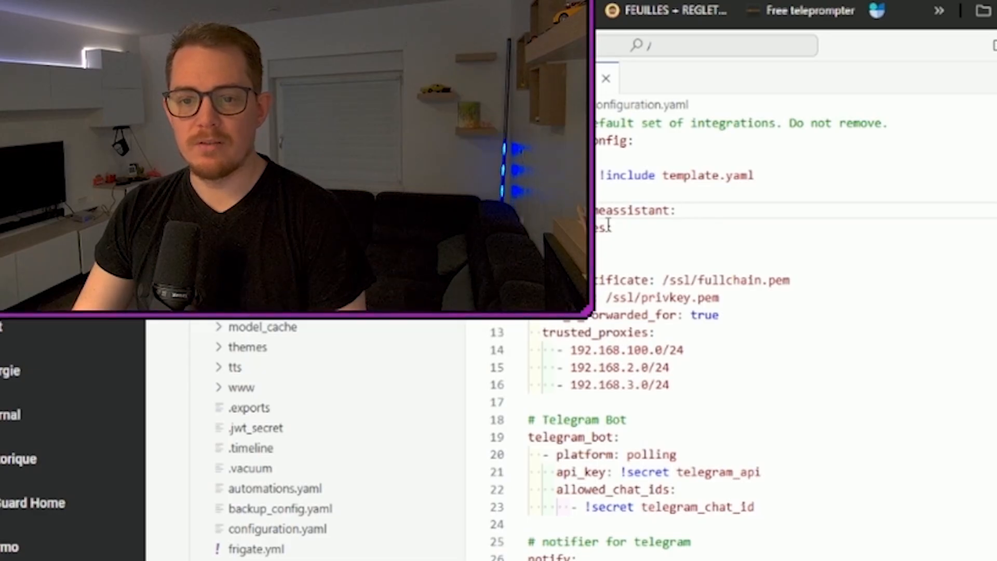
click(640, 233)
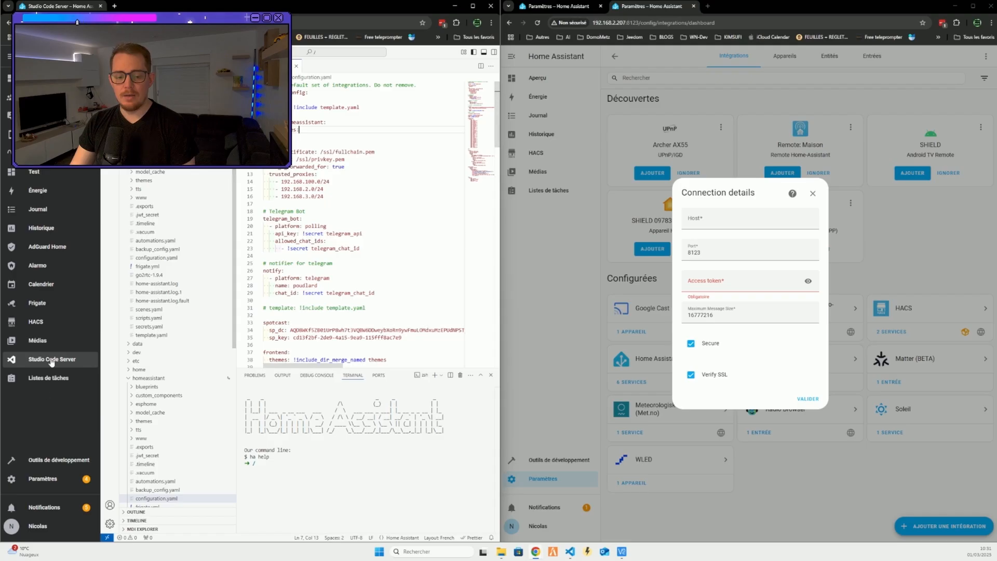
Create a long-lived access token named "HA Distant" in the user profile's security settings on the 192.168.2.204 instance
click(37, 526)
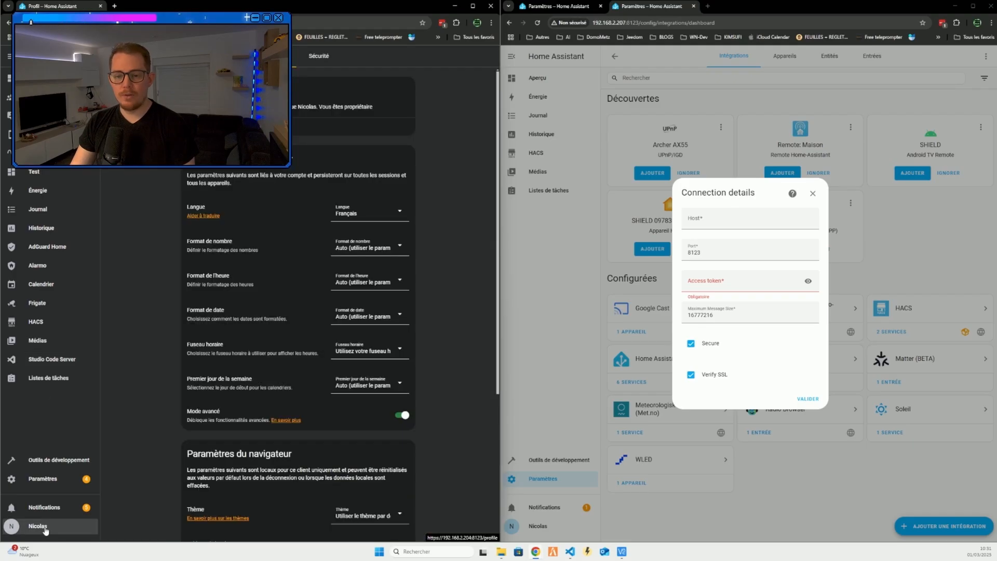
click(312, 56)
scroll(369, 260, down, 10)
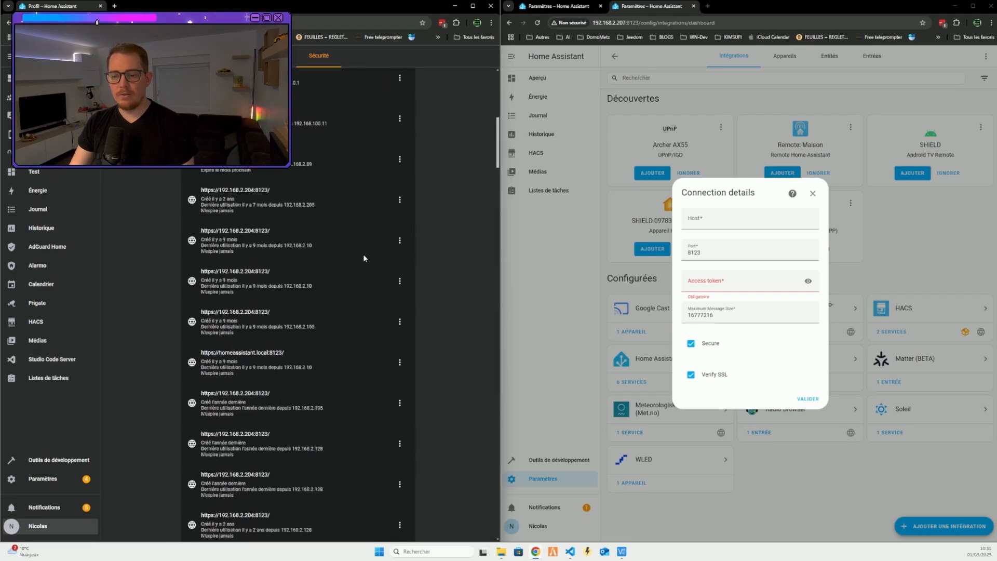
scroll(386, 300, down, 10)
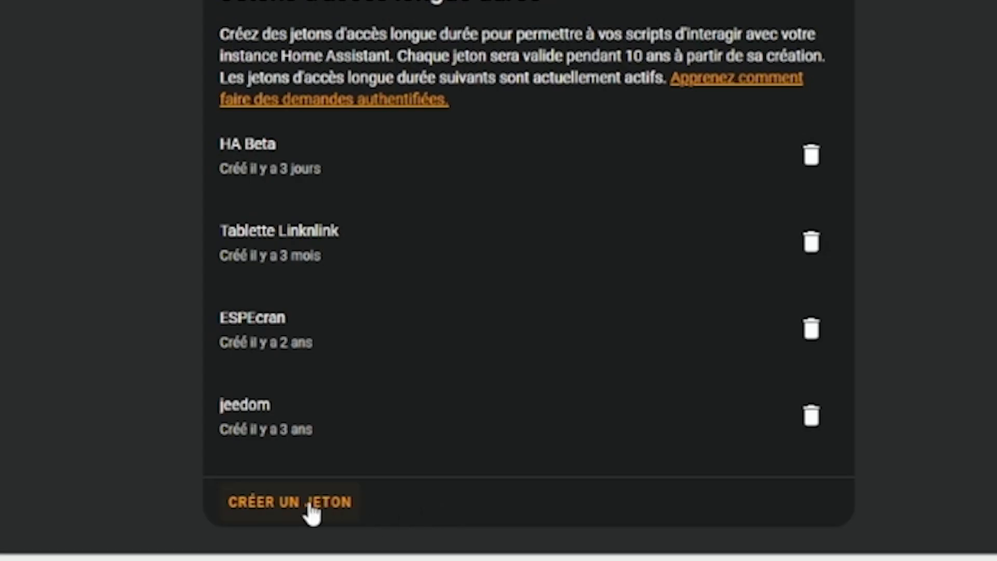
click(311, 503)
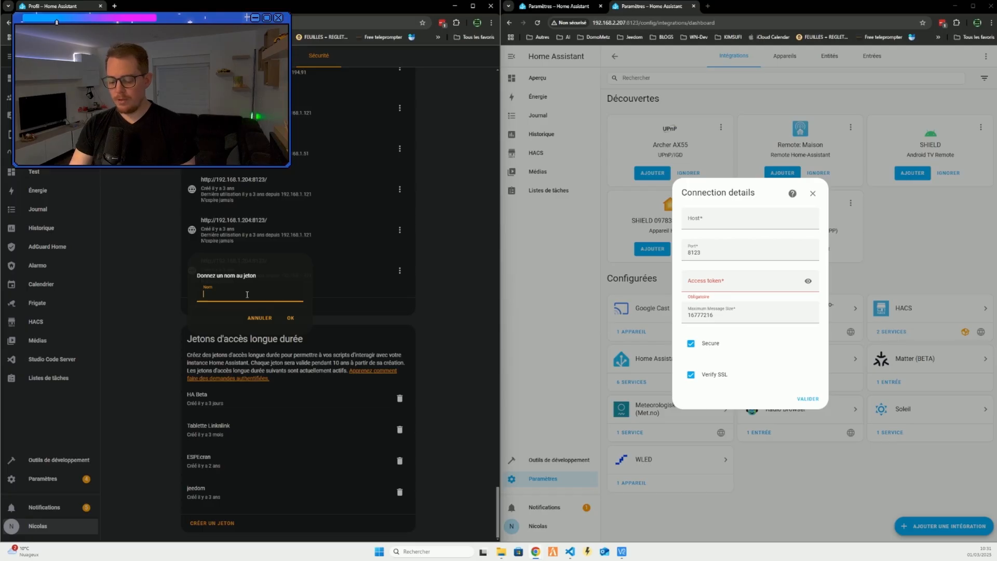
text(HA Distant)
key(Return)
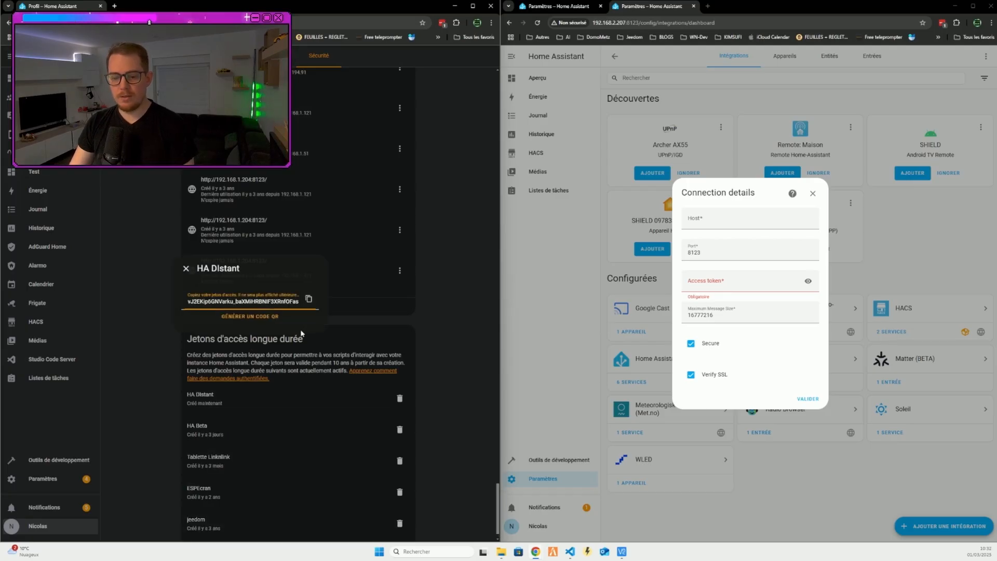
Copy the HA Distant access token into the remote node's connection details and set the host to 192.168.2.204
click(308, 300)
click(709, 283)
key(ctrl+v)
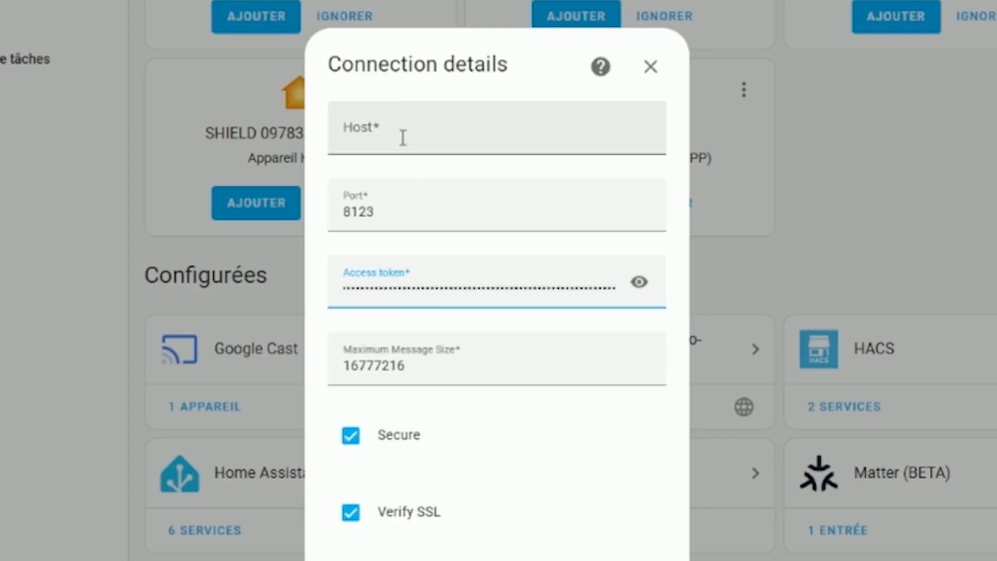
click(407, 140)
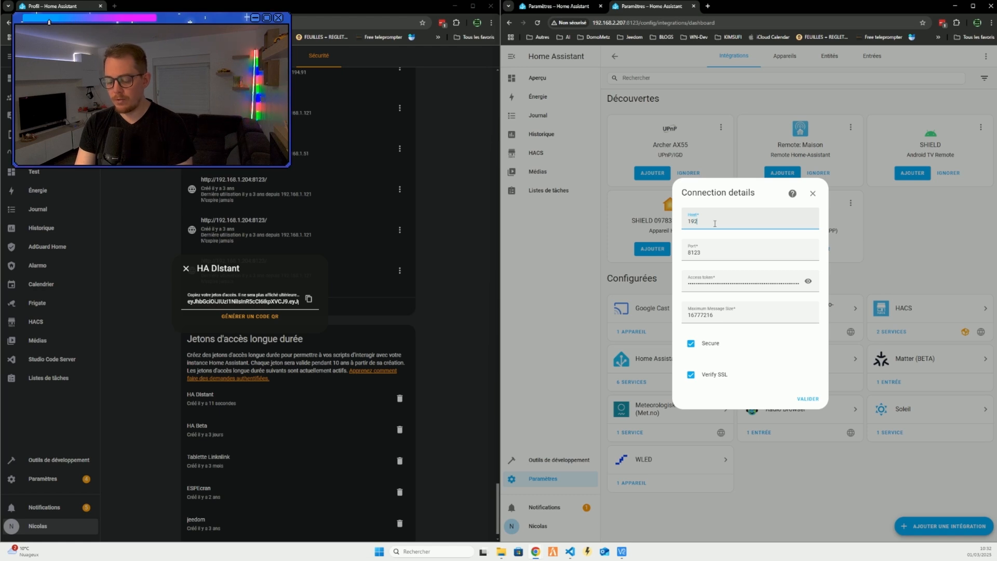
key(BackSpace)
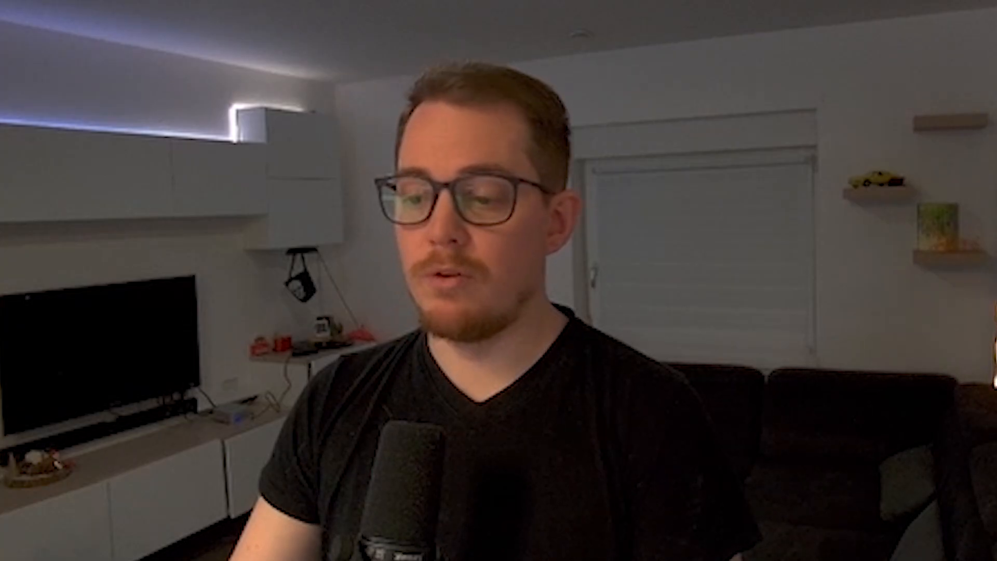
Submit the connection with Secure and Verify SSL turned off, and finish the setup for Maison without assigning a room
click(612, 543)
click(323, 483)
click(323, 406)
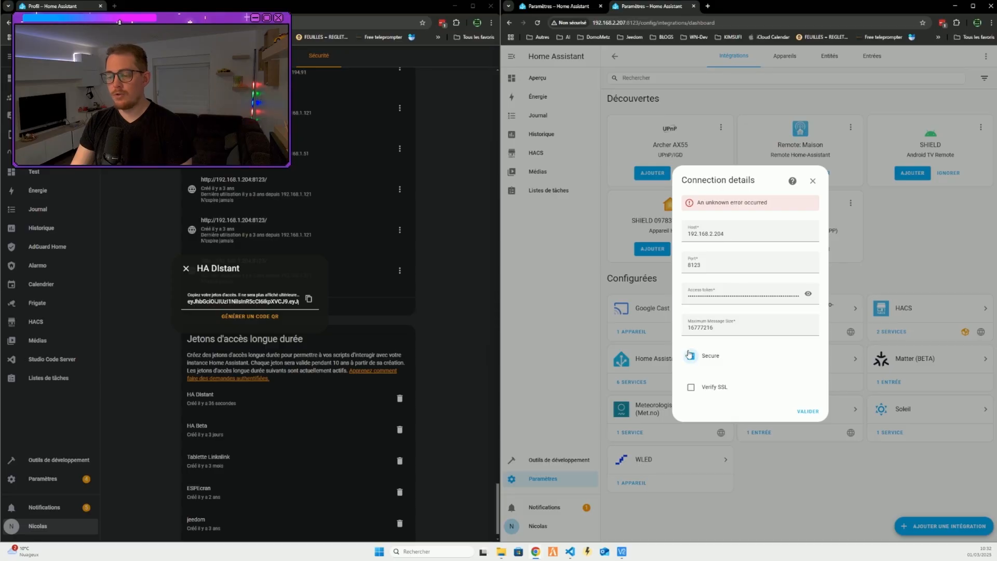
click(810, 413)
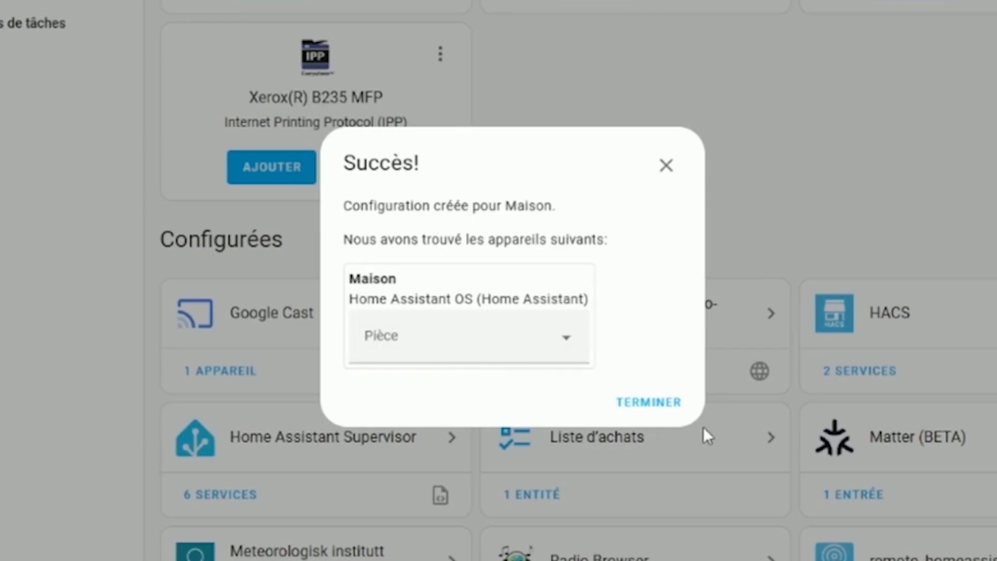
click(648, 402)
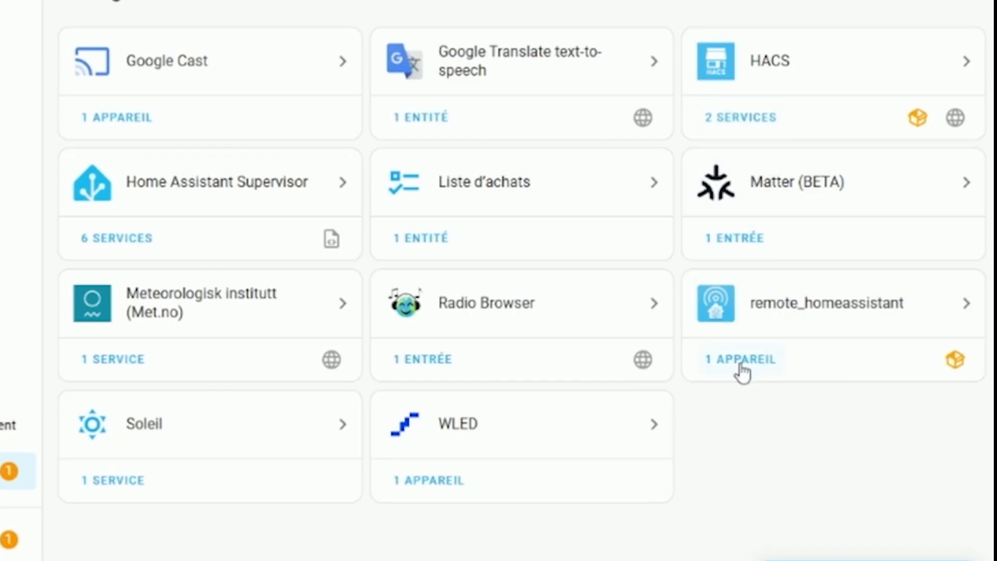
Open the remote_homeassistant integration's options for Maison and set both the entity prefix and the service prefix to "hamaison"
click(801, 314)
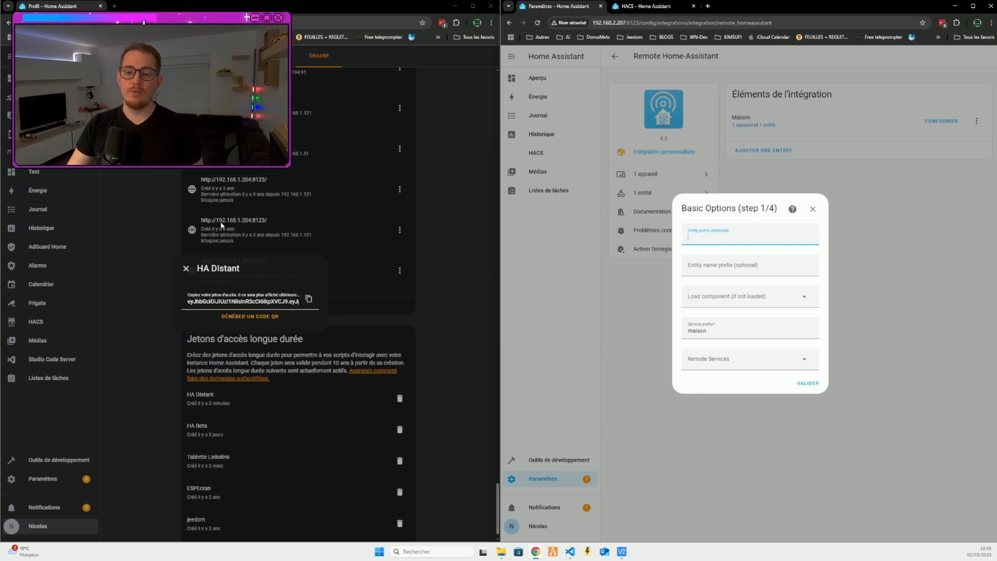
click(711, 235)
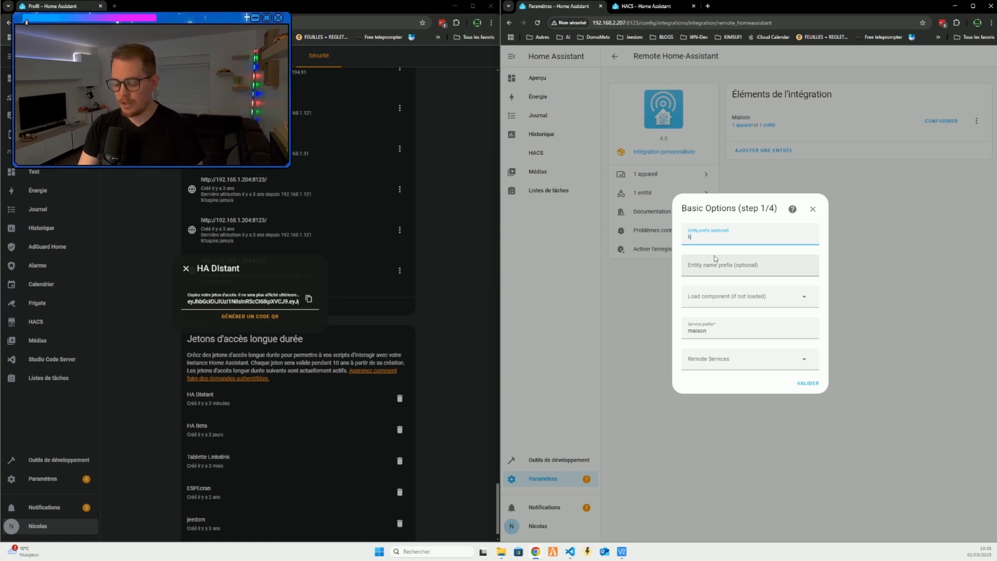
click(711, 334)
key(Home)
text(a)
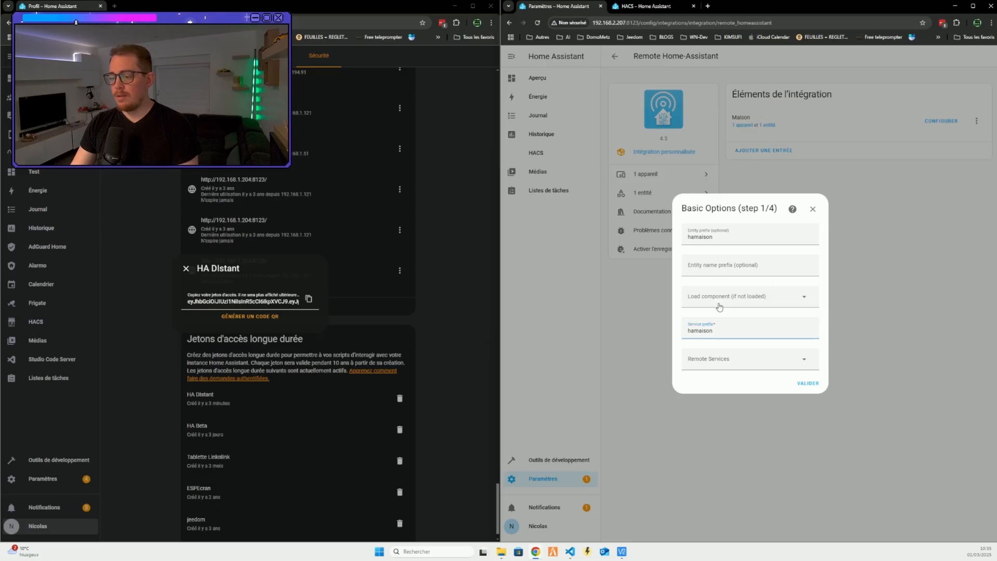
Check the available components and remote services, leave both selections empty and submit the basic options
click(724, 300)
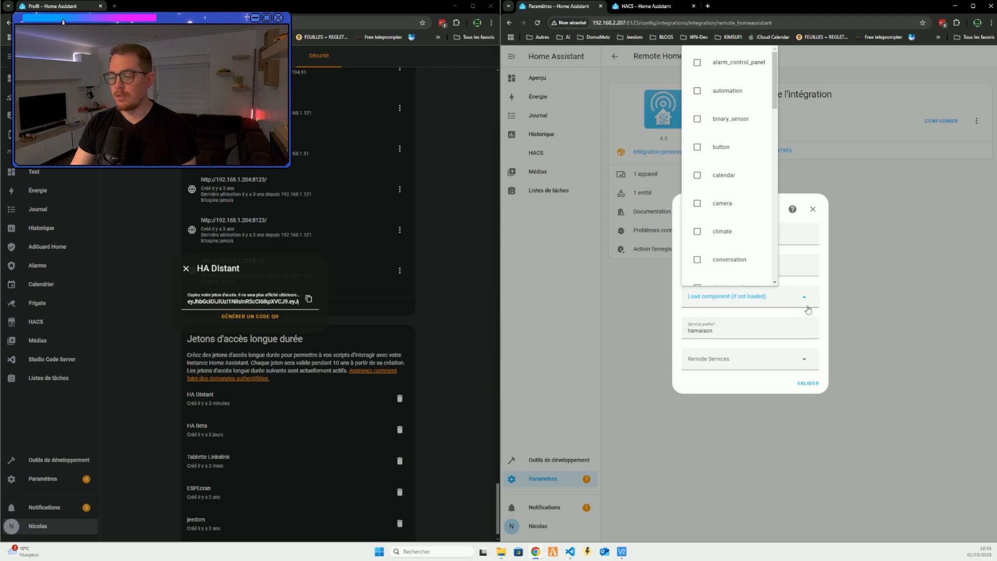
click(802, 361)
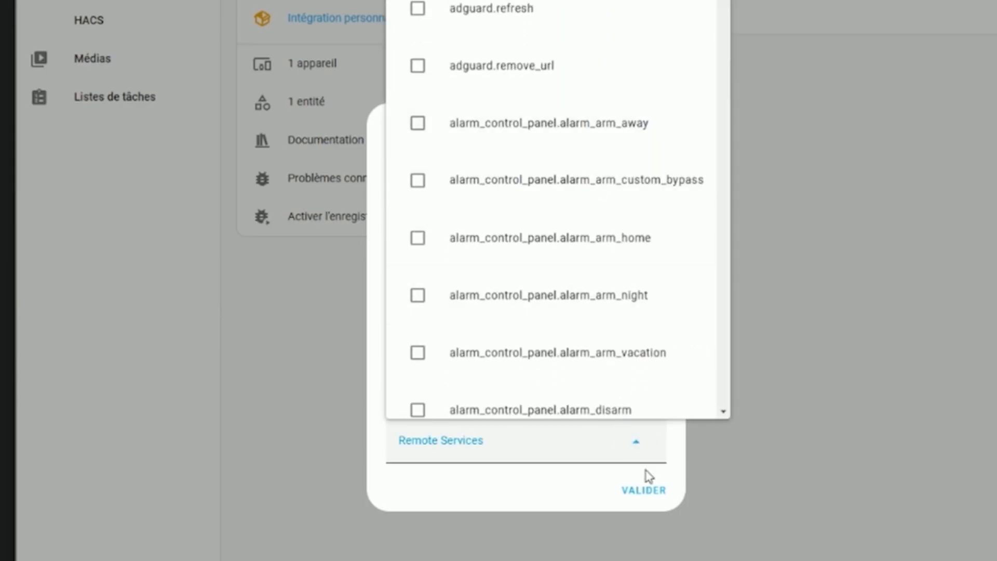
click(644, 443)
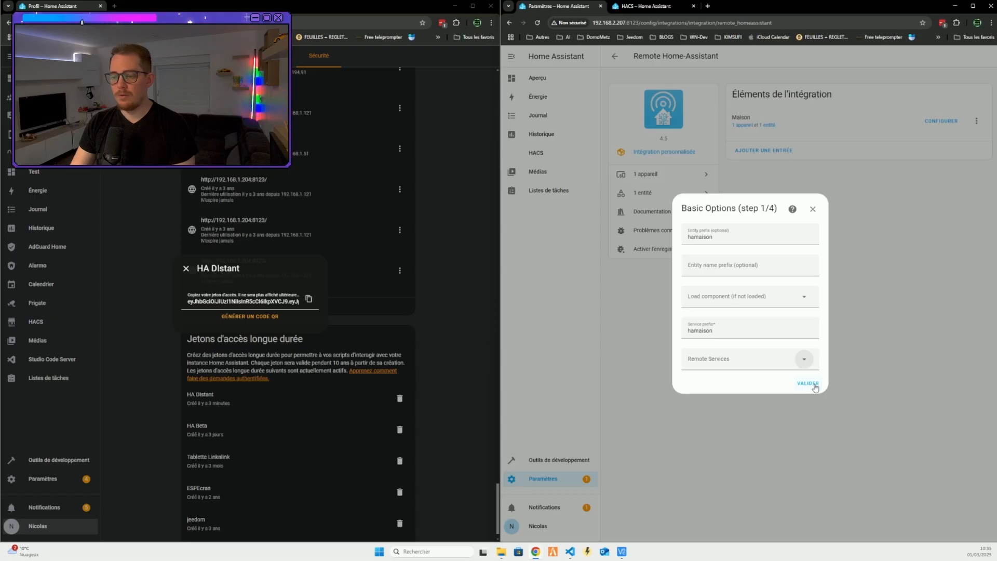
click(808, 383)
Examine the choices offered for including and excluding domains and entities, without selecting any
click(738, 257)
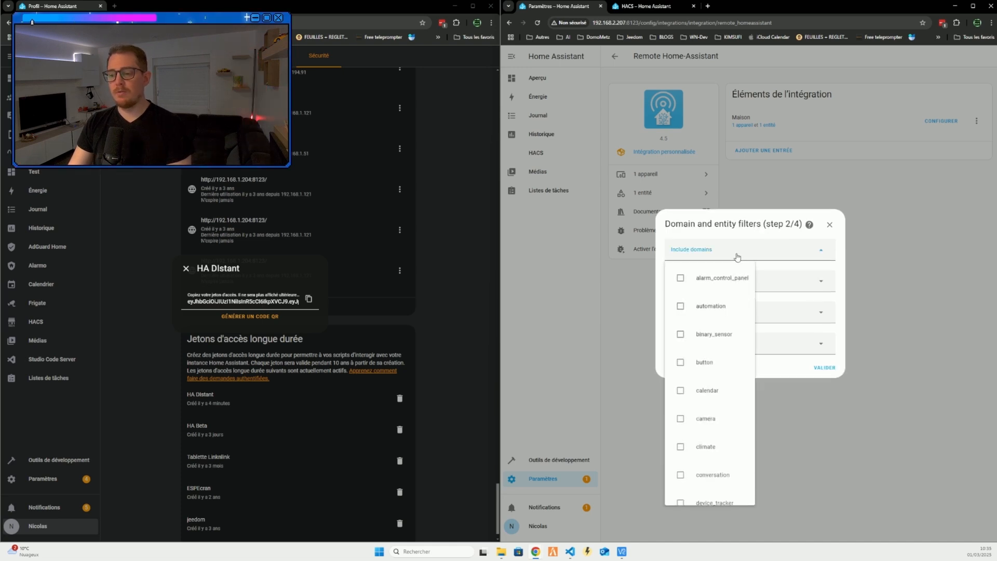
click(750, 270)
click(758, 289)
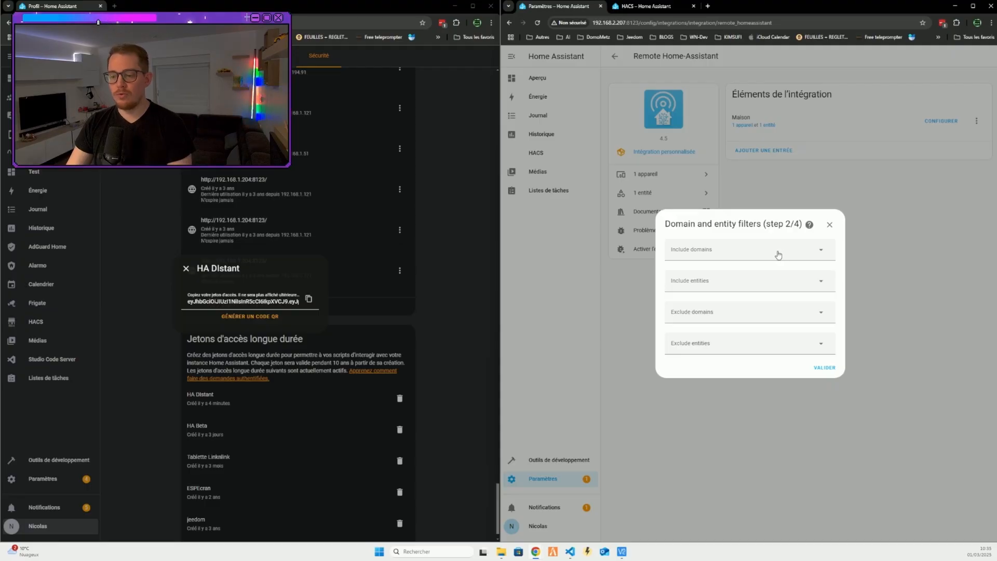
click(778, 255)
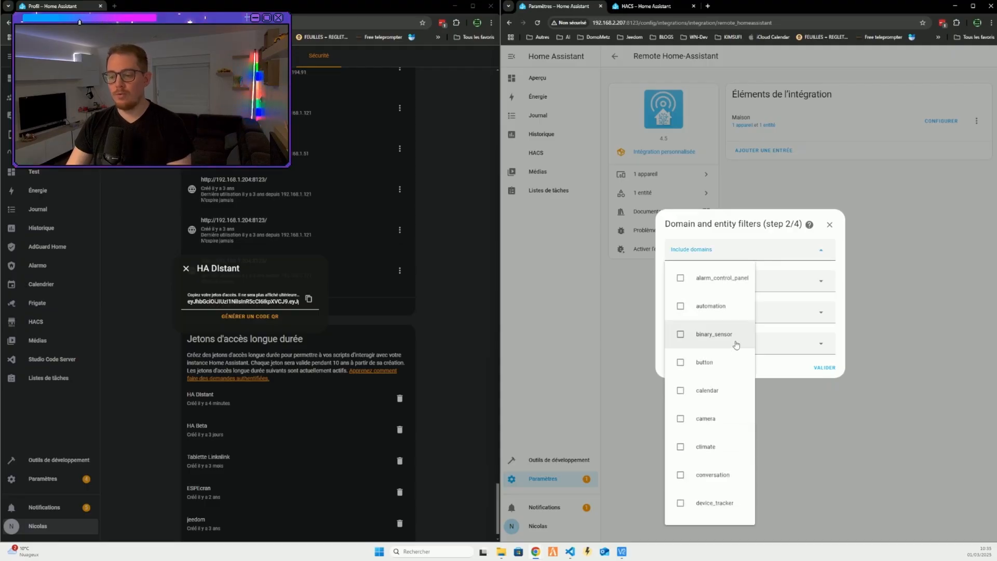
click(770, 260)
click(780, 317)
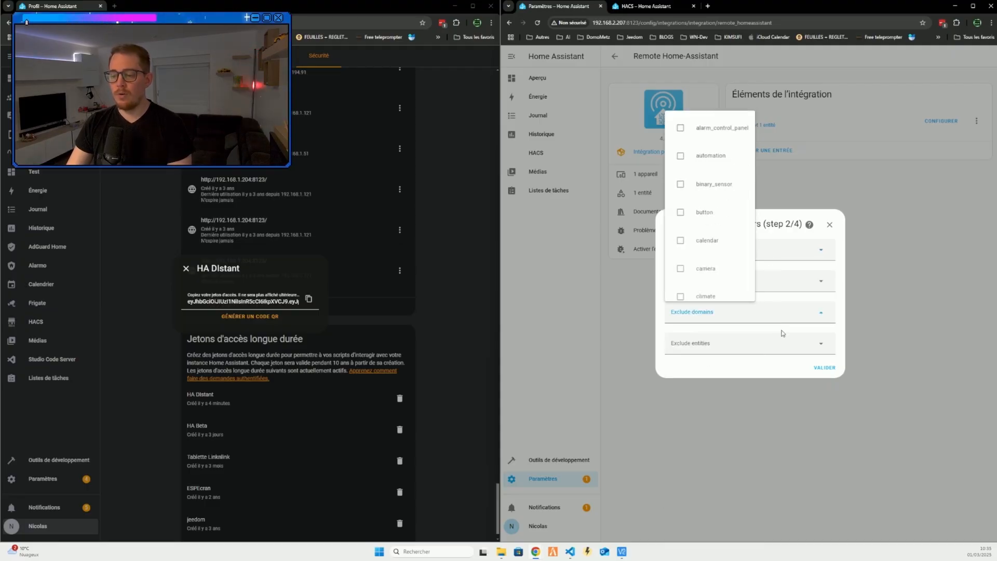
click(769, 349)
click(769, 348)
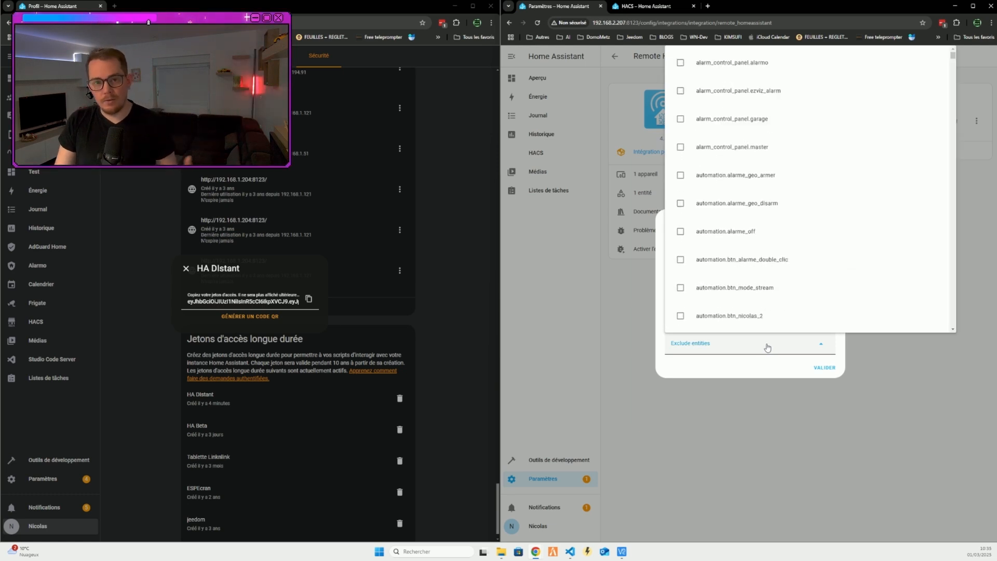
click(768, 347)
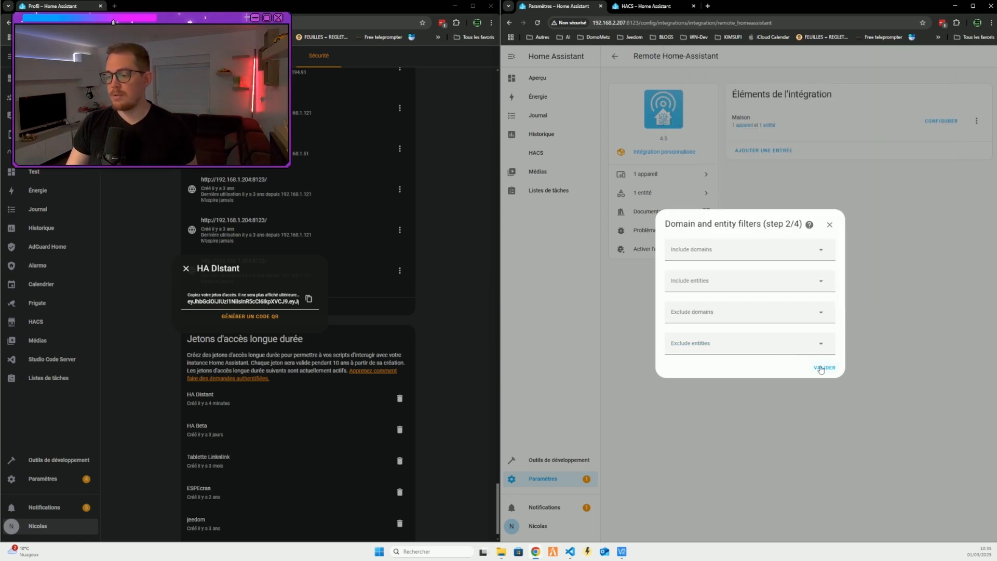
Complete the remaining option steps, leaving the domain and entity filters, attribute filters and subscribed events empty
click(821, 368)
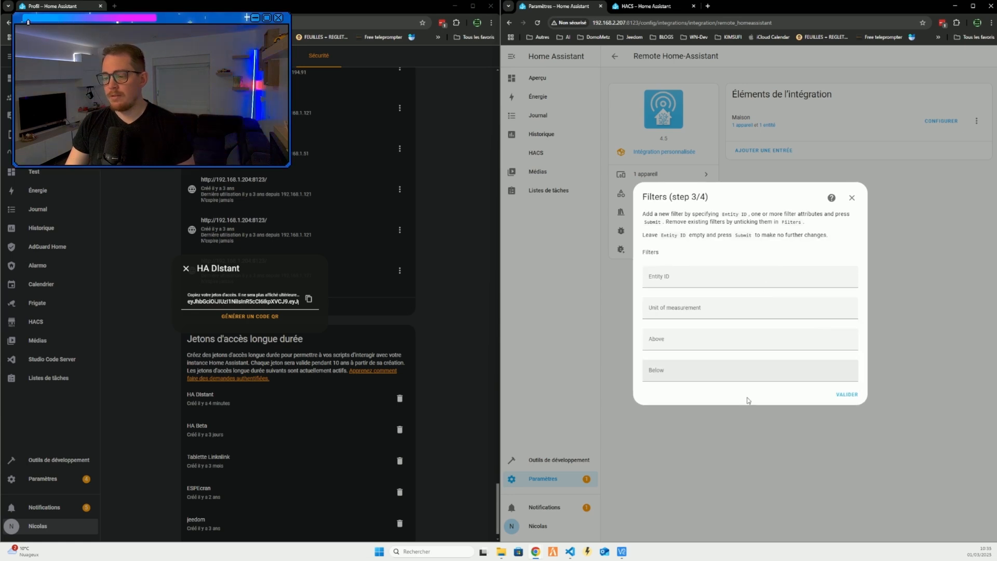
click(857, 397)
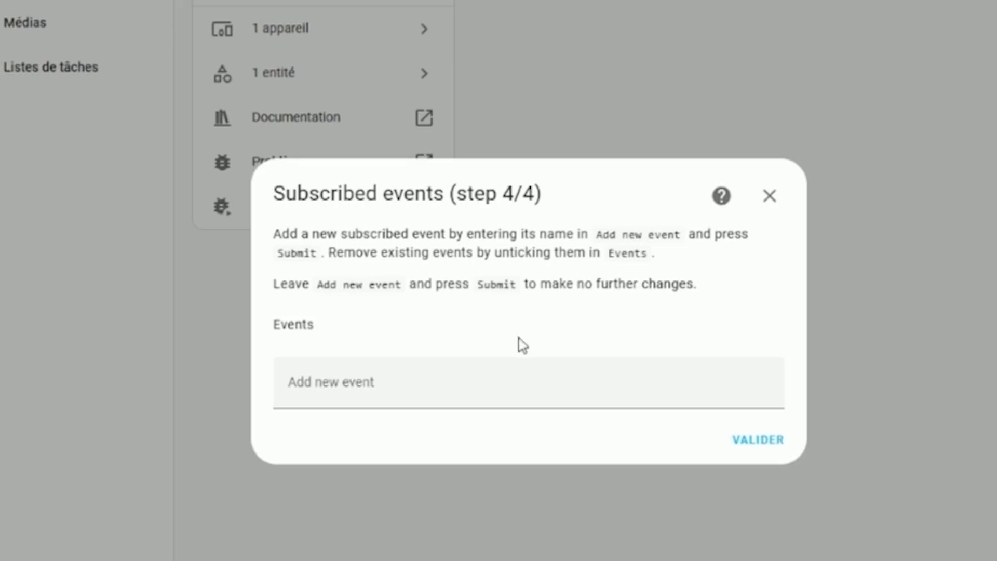
click(781, 445)
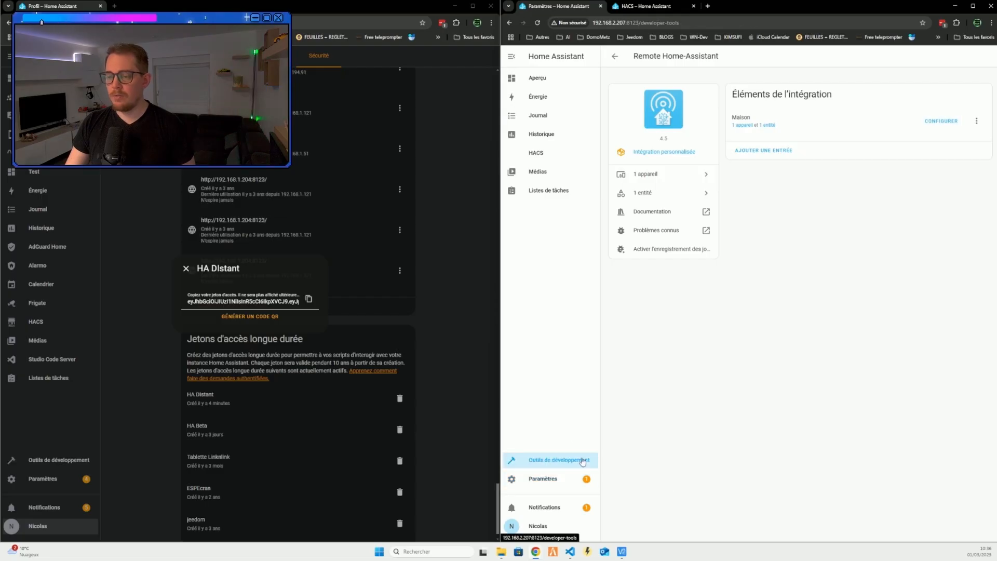
Examine the current entity states in the developer tools for remote entities carrying the "hamaison" prefix
click(583, 460)
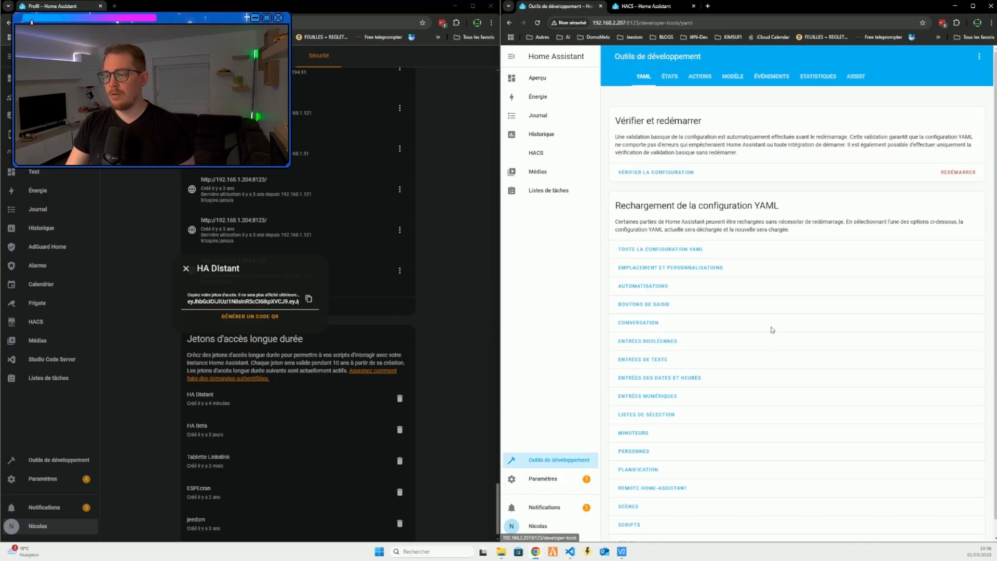
click(671, 76)
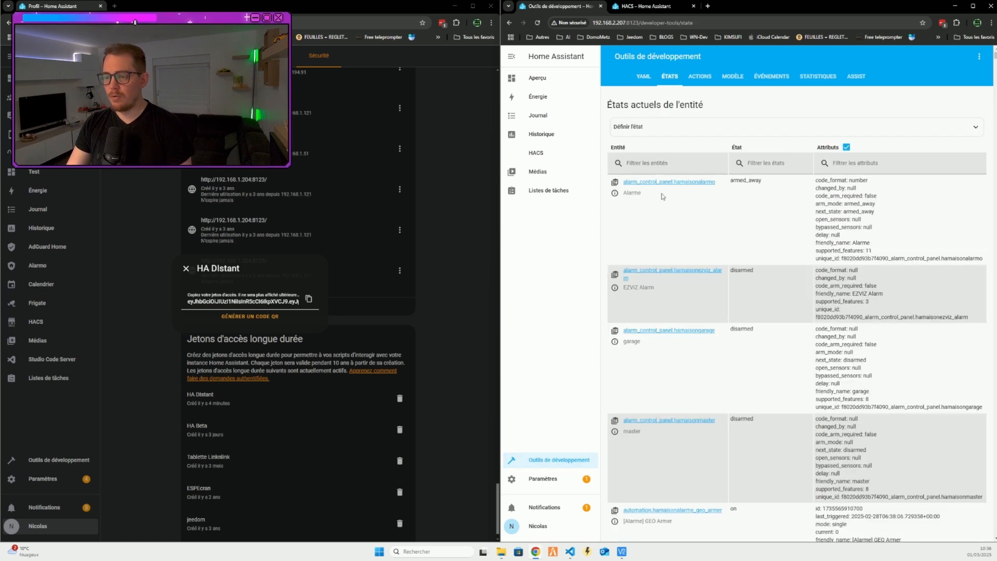
text(hamaison)
scroll(754, 273, down, 15)
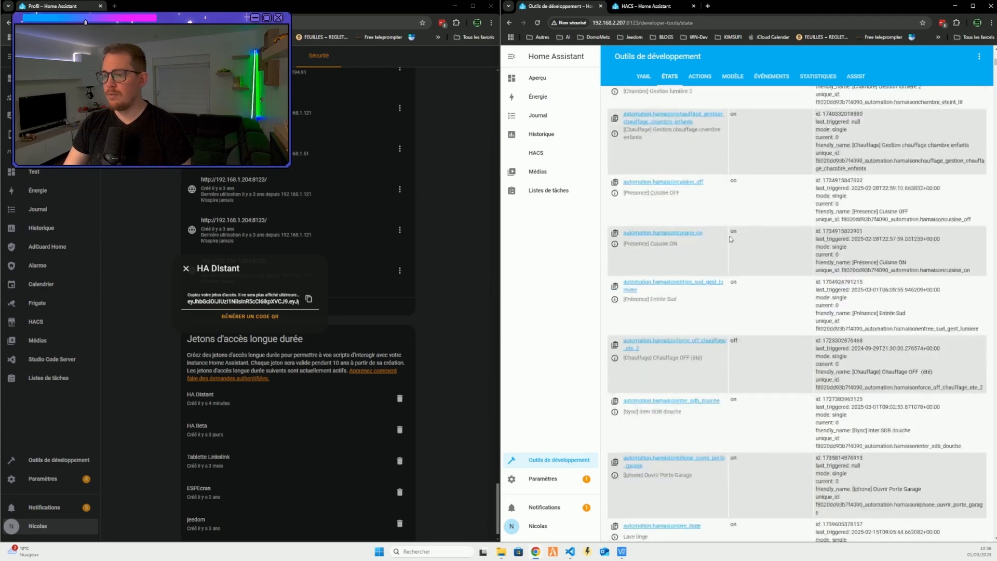
scroll(792, 312, down, 10)
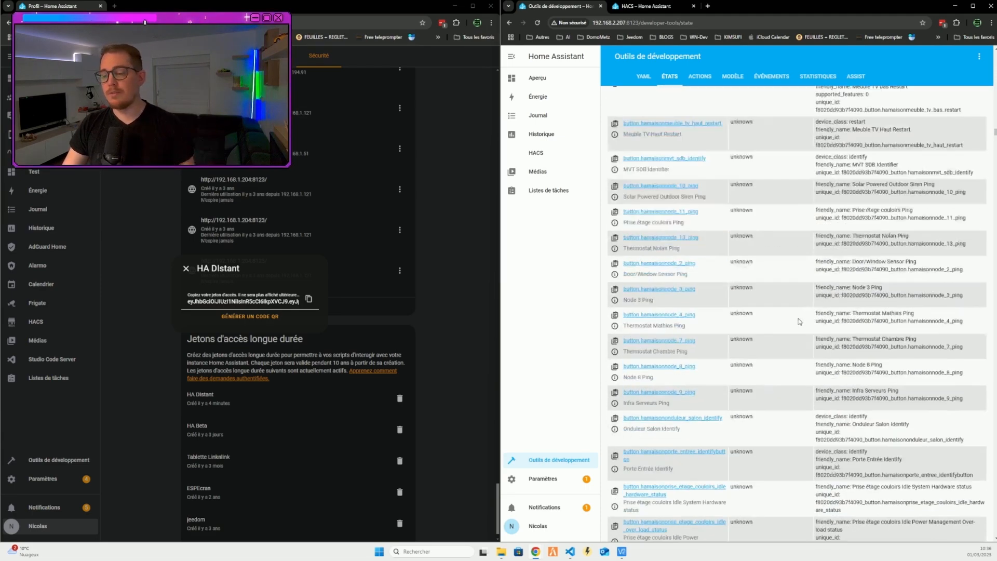
scroll(789, 286, up, 10)
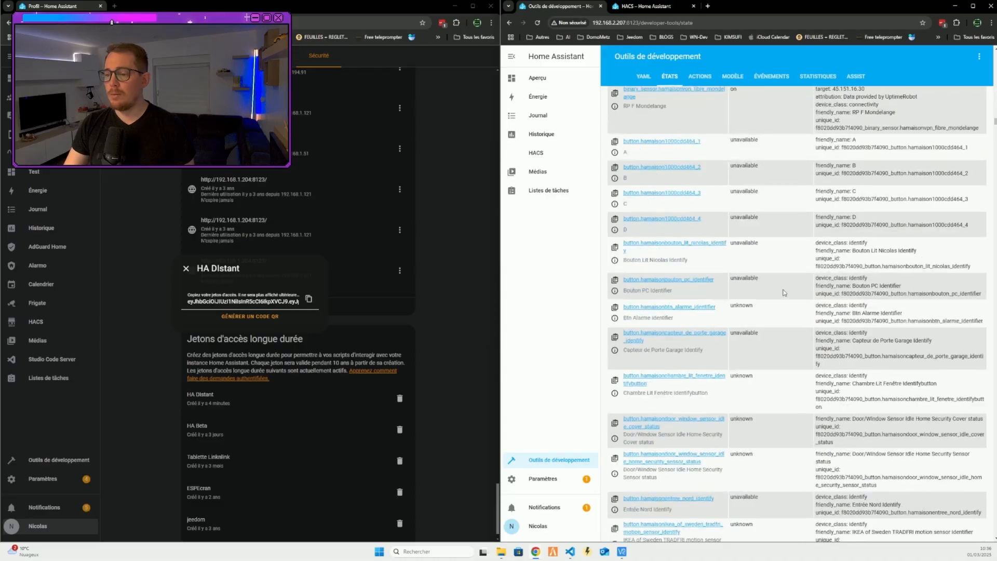
Look through the Aperçu dashboard for the sensors, thermostats and other devices imported from the remote instance
click(538, 78)
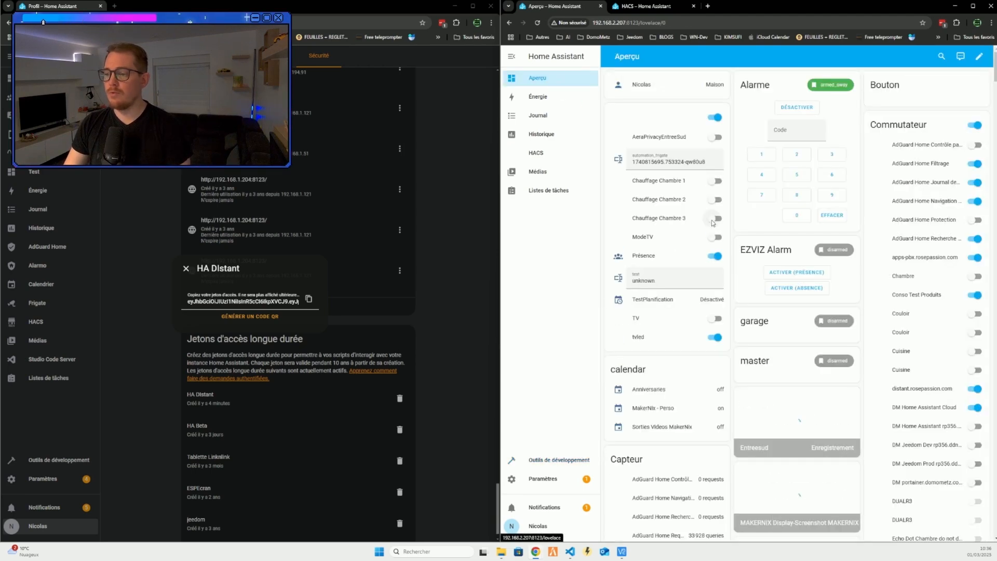
scroll(670, 169, down, 20)
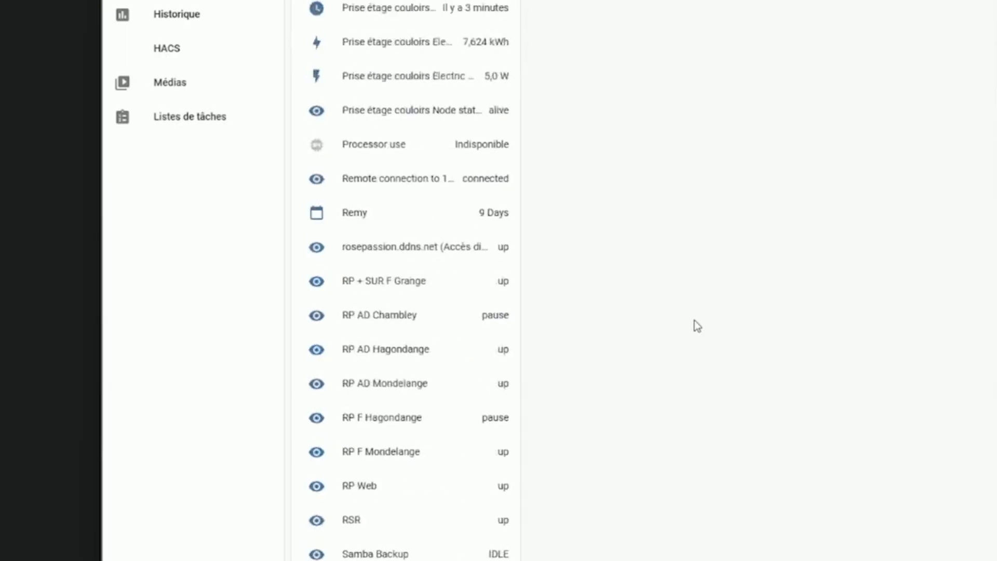
scroll(694, 320, down, 10)
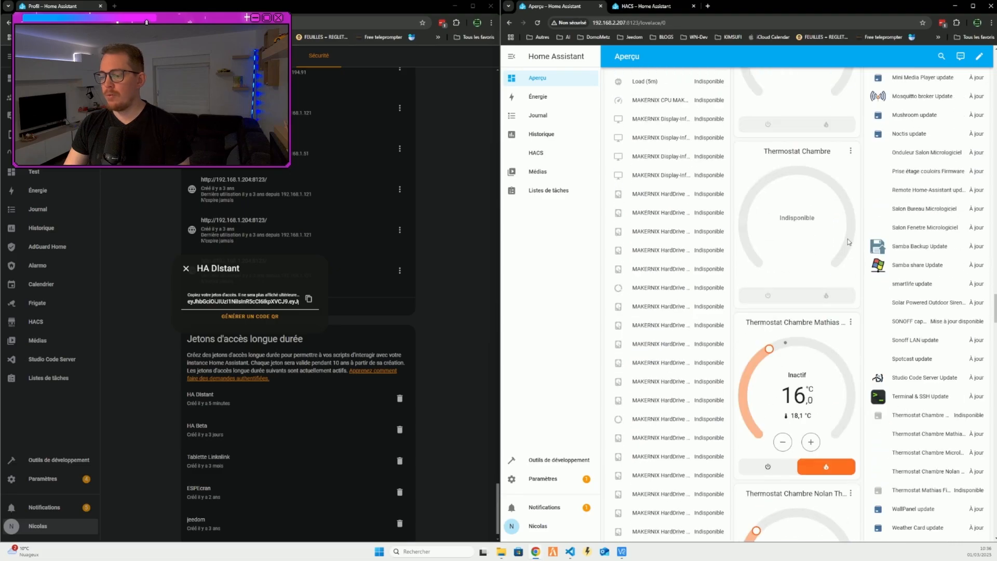
scroll(849, 242, down, 7)
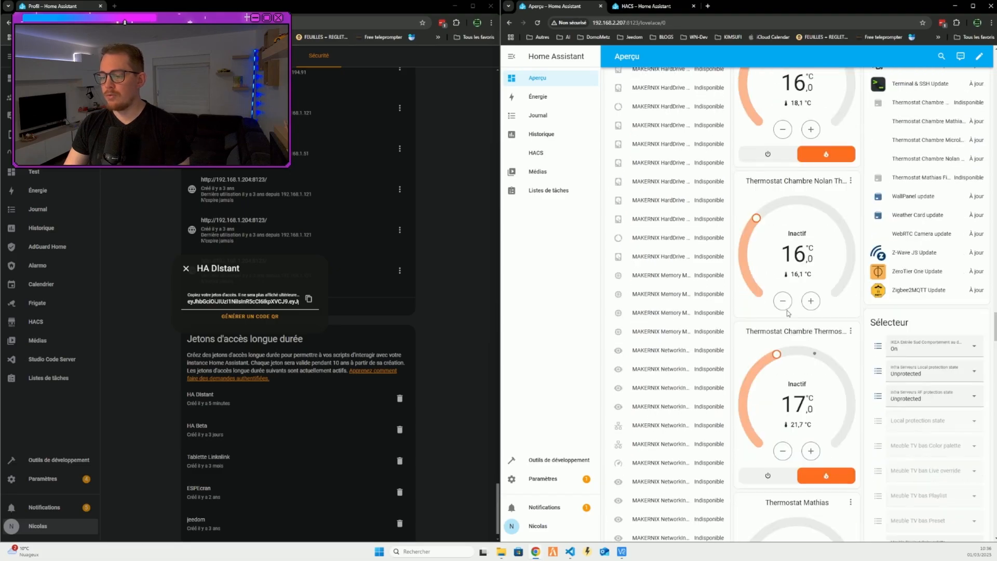
scroll(788, 295, up, 3)
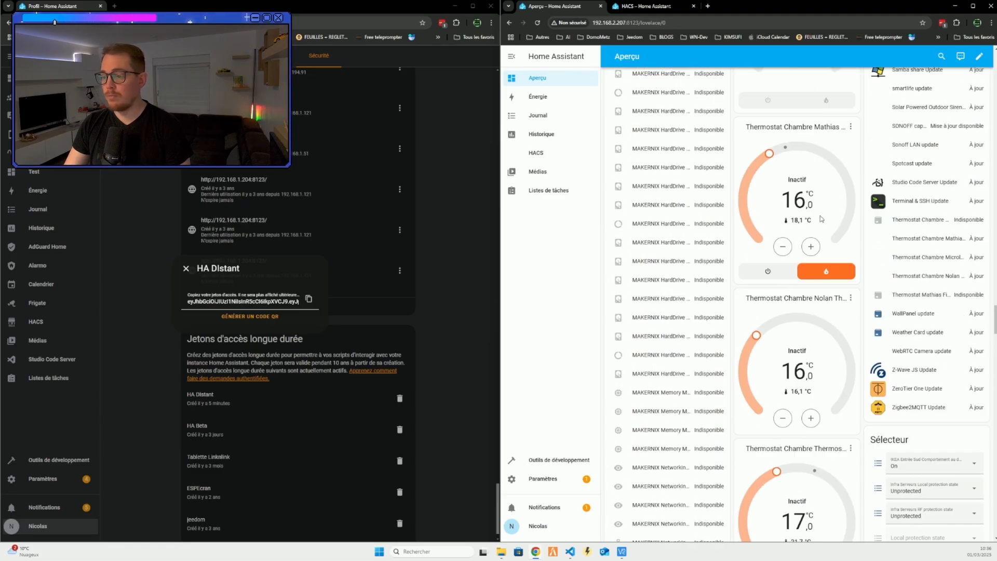